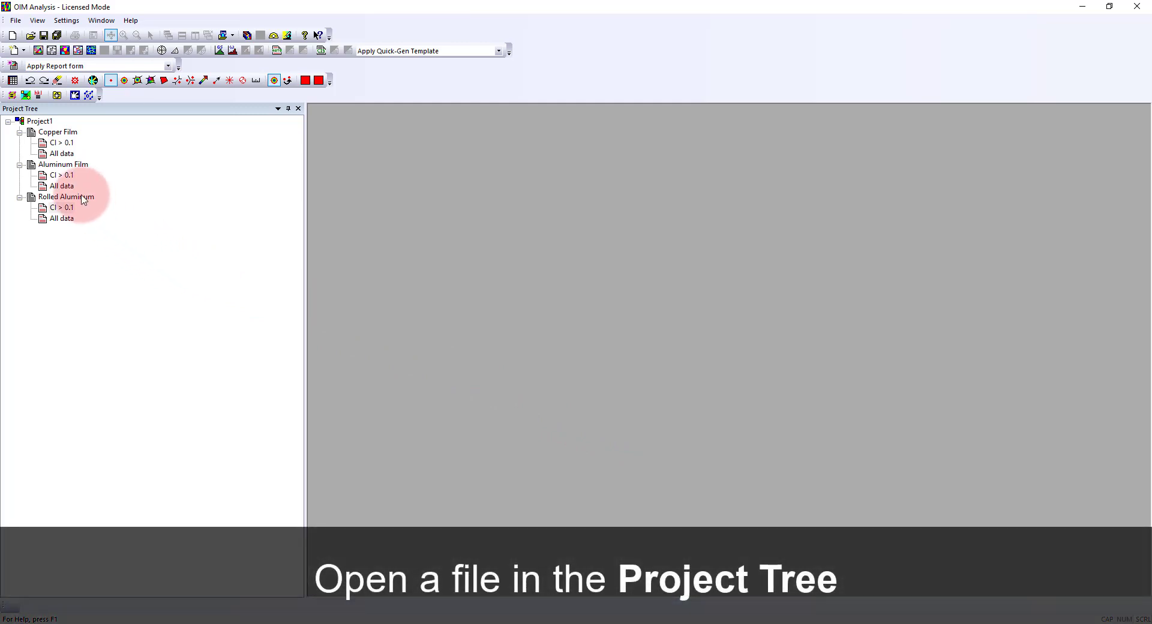
# Step: Create an Auto IPF map of Rolled Aluminum CI > 0.1 and add a Unit Cell Flyby beside it
pyautogui.click(37, 49)
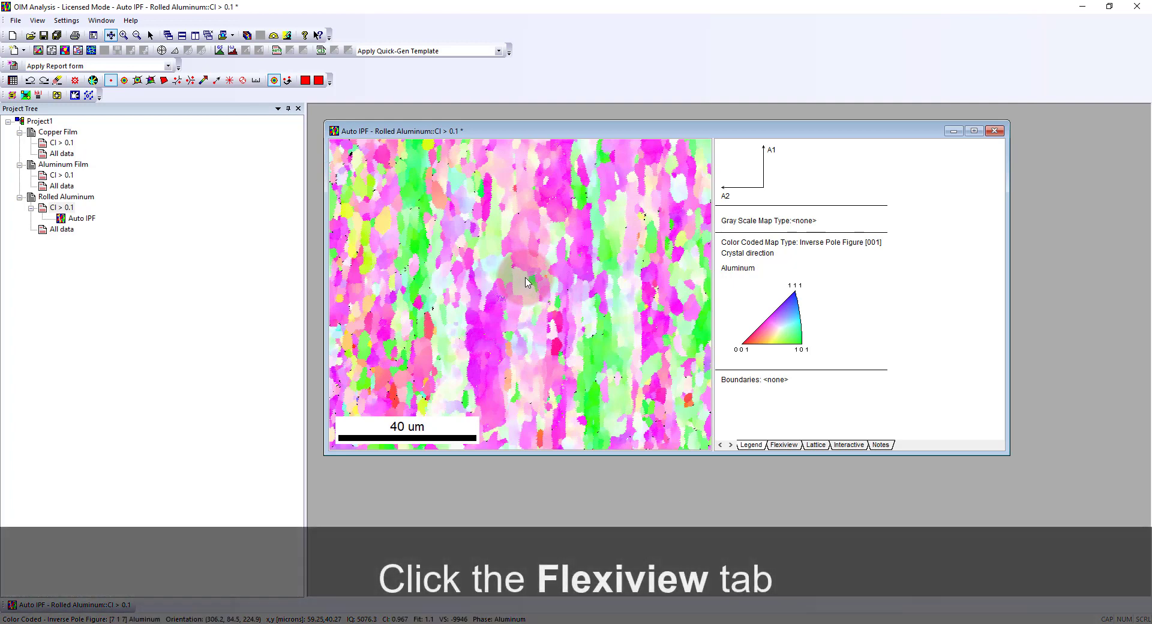
pyautogui.click(786, 445)
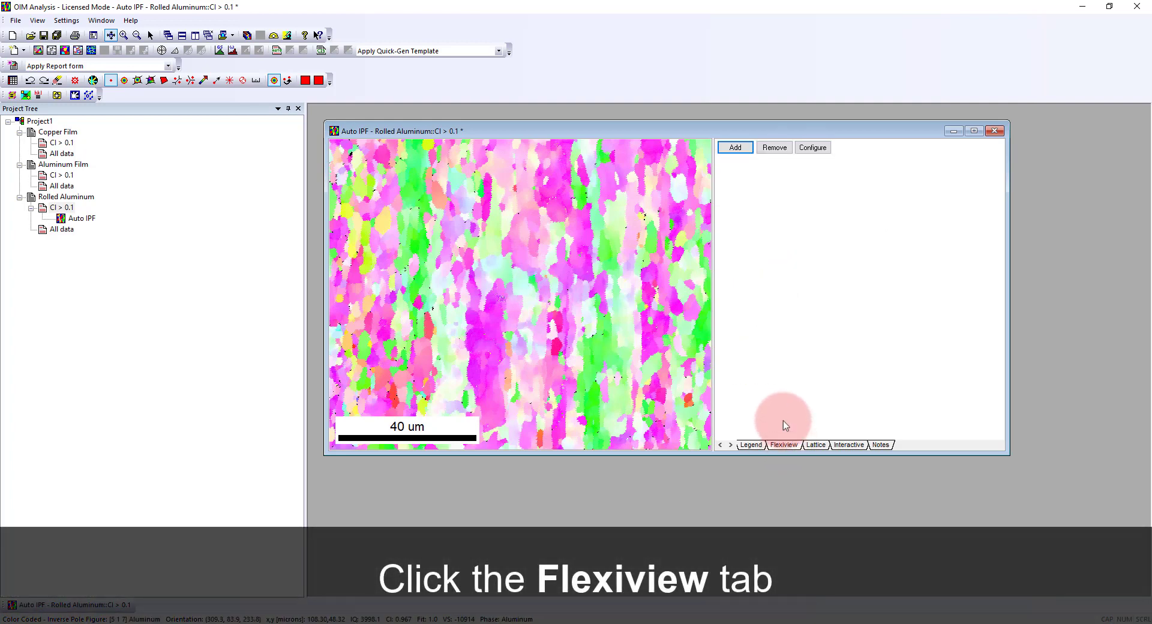
pyautogui.click(736, 148)
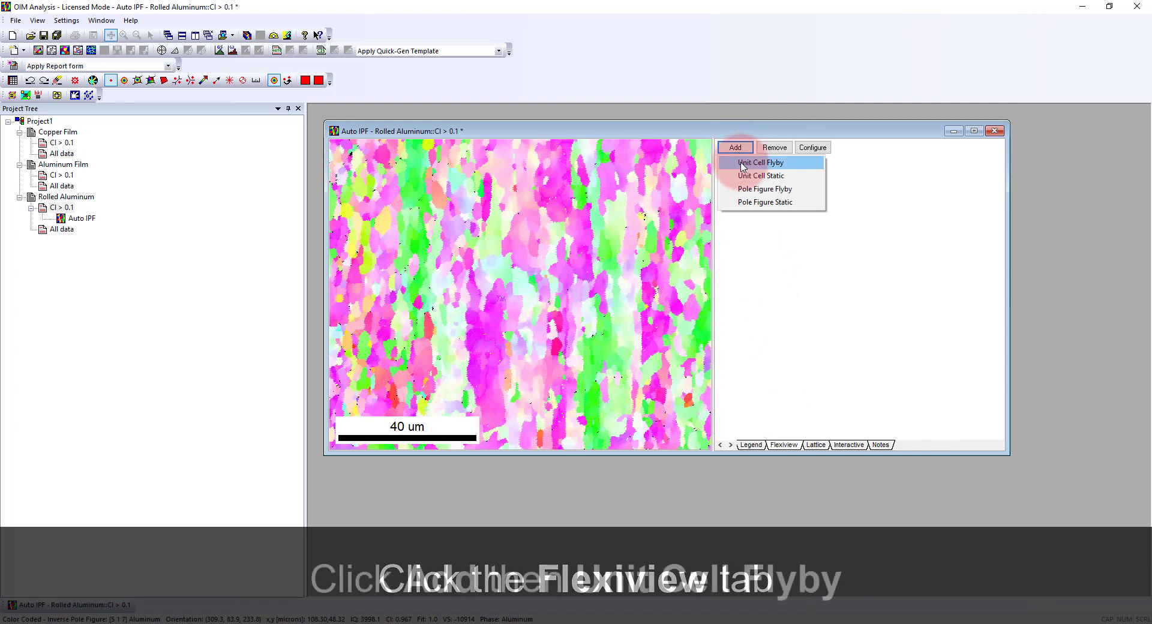
pyautogui.click(742, 167)
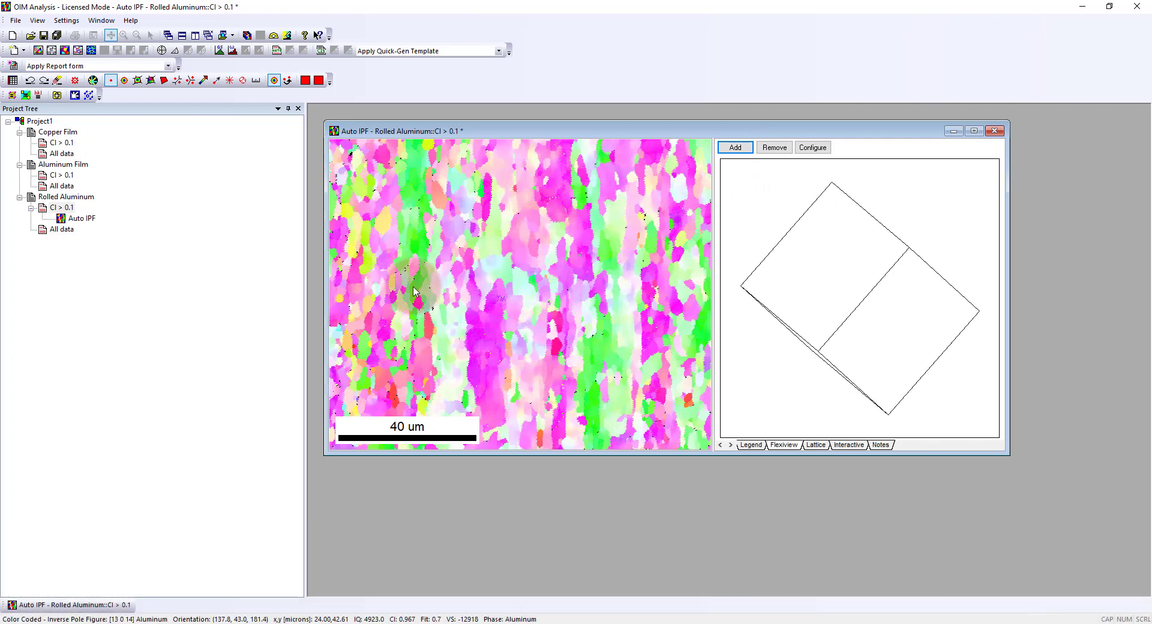
pyautogui.click(733, 148)
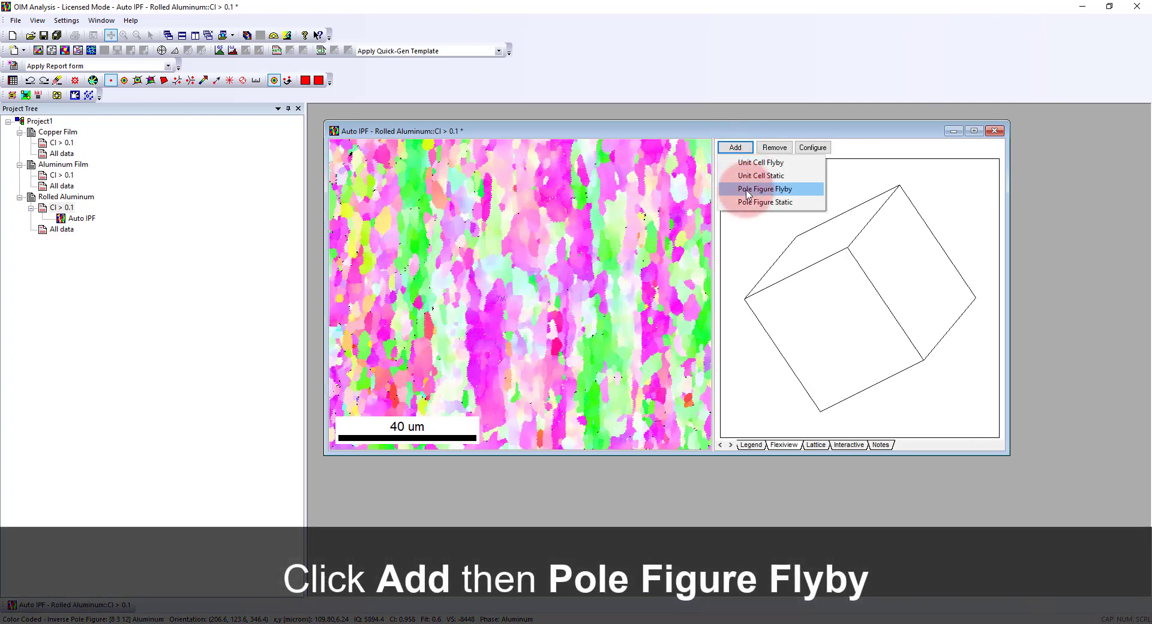
# Step: Add a Pole Figure Flyby showing the 001 pole figure next to the unit cell
pyautogui.click(746, 190)
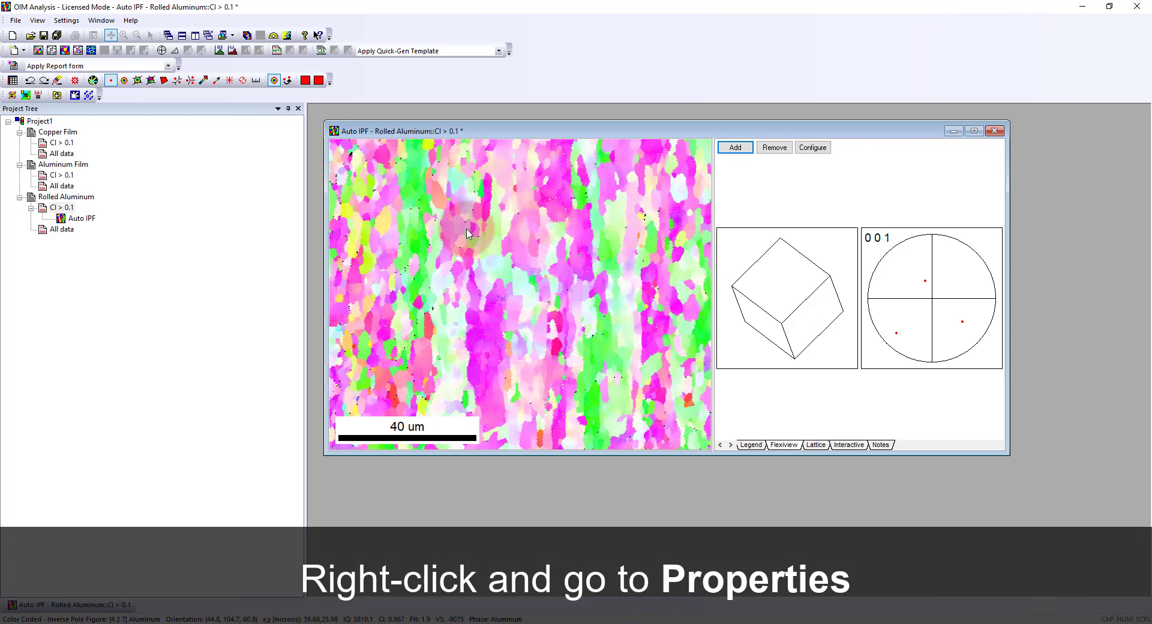
# Step: Set the 001 pole figure to plot negative-hemisphere poles as open circles
pyautogui.rightClick(913, 283)
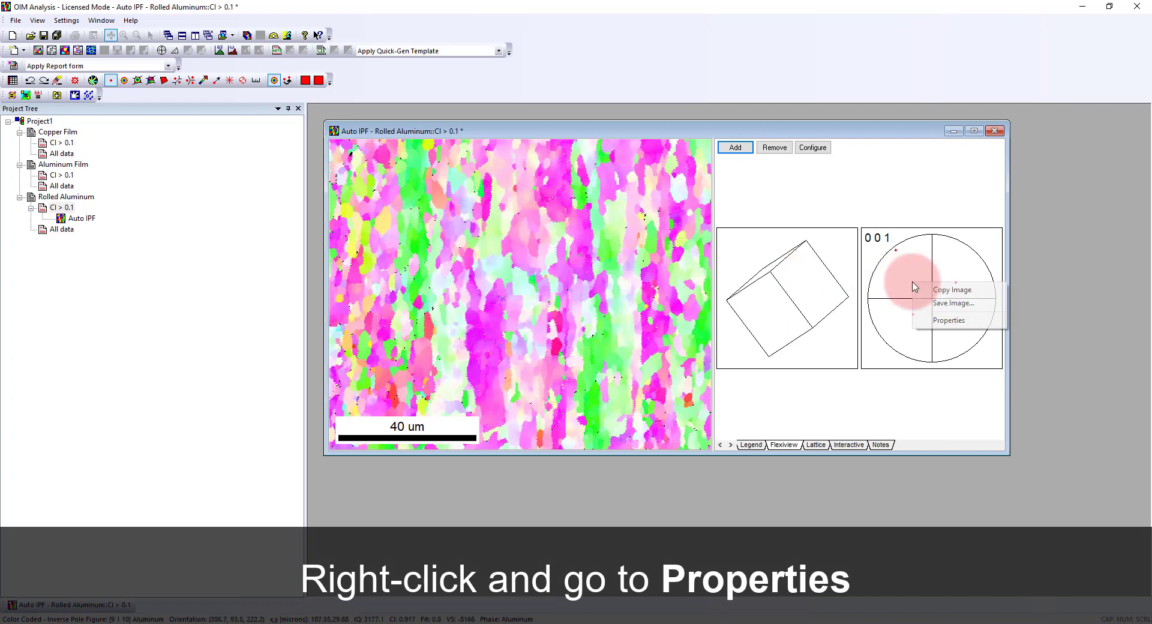
pyautogui.click(947, 321)
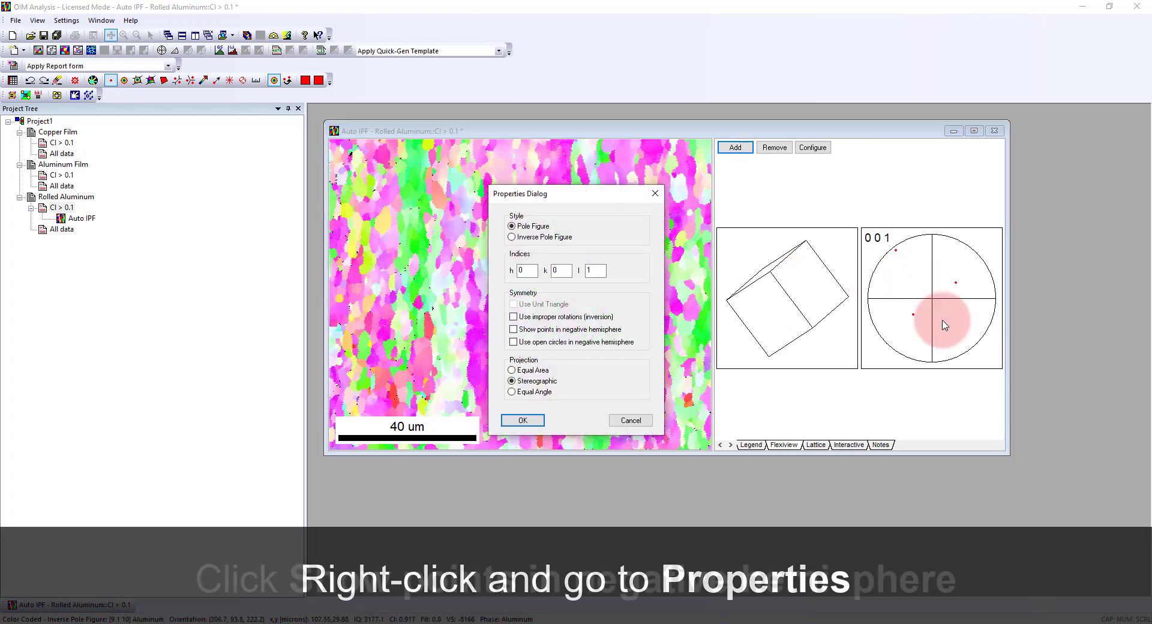
pyautogui.click(514, 342)
pyautogui.click(524, 420)
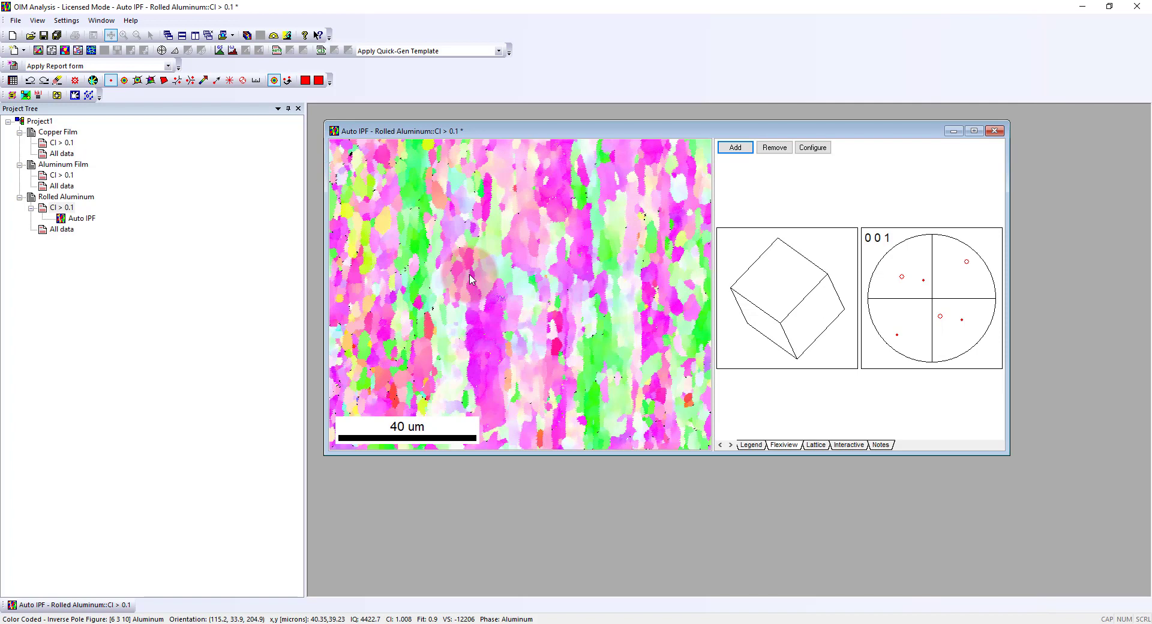
# Step: Generate a Quick Pole Figure (Auto PF 001) and tile it beside the Auto IPF map
pyautogui.click(750, 445)
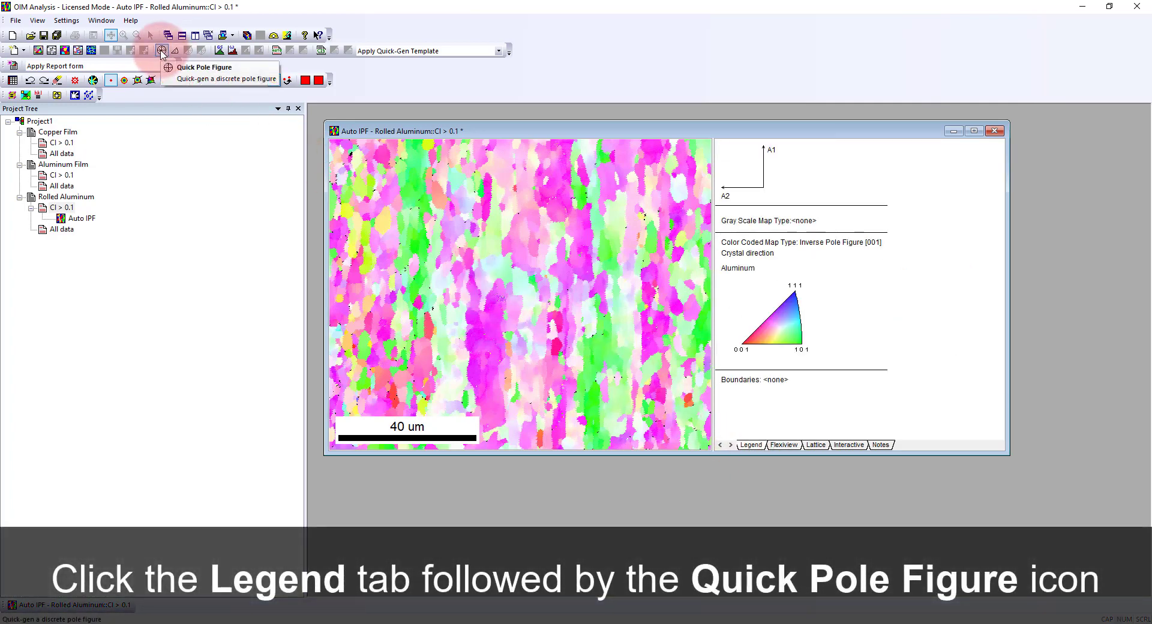
pyautogui.click(161, 51)
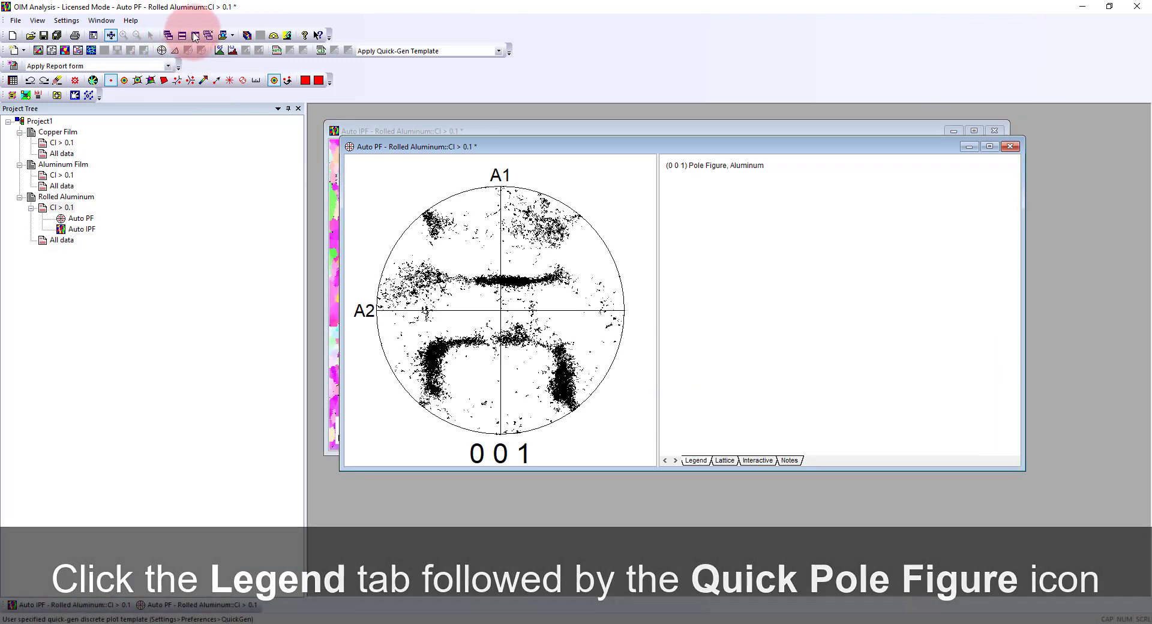
pyautogui.click(195, 34)
# Step: Read the directions at several points on the 001 pole figure, including the central band
pyautogui.click(600, 393)
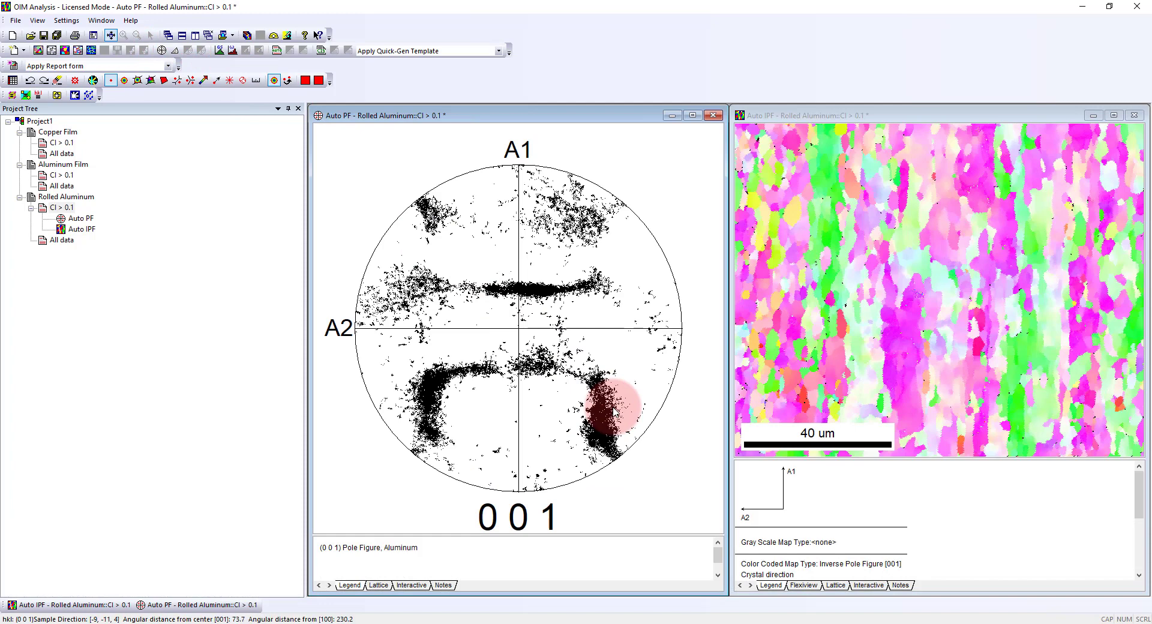
pyautogui.click(518, 277)
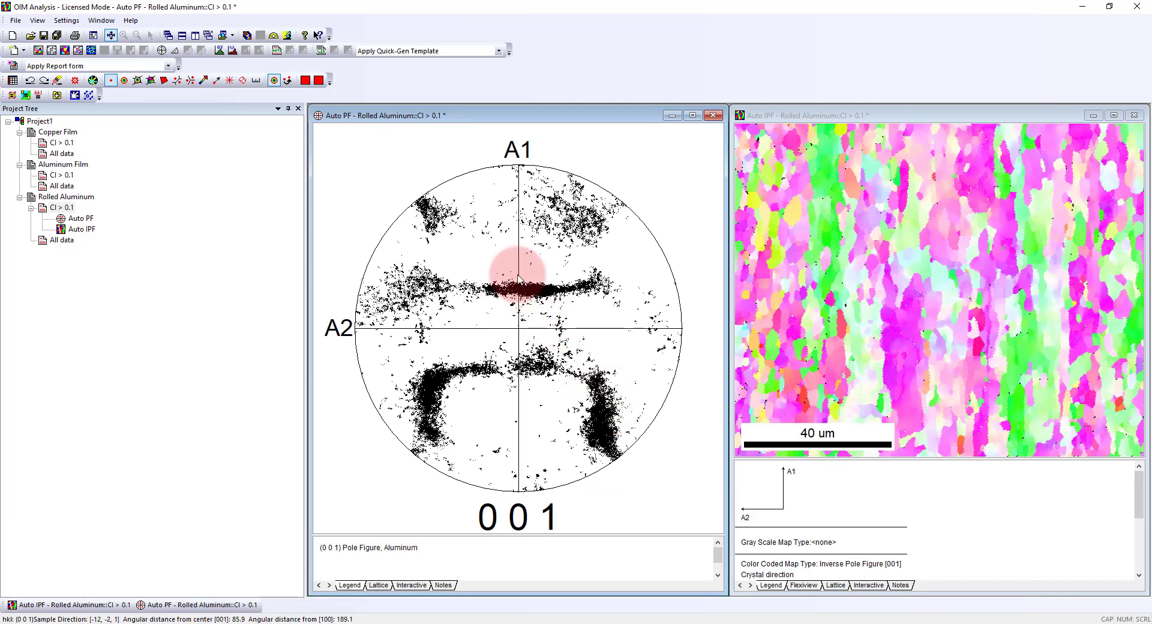
pyautogui.click(525, 292)
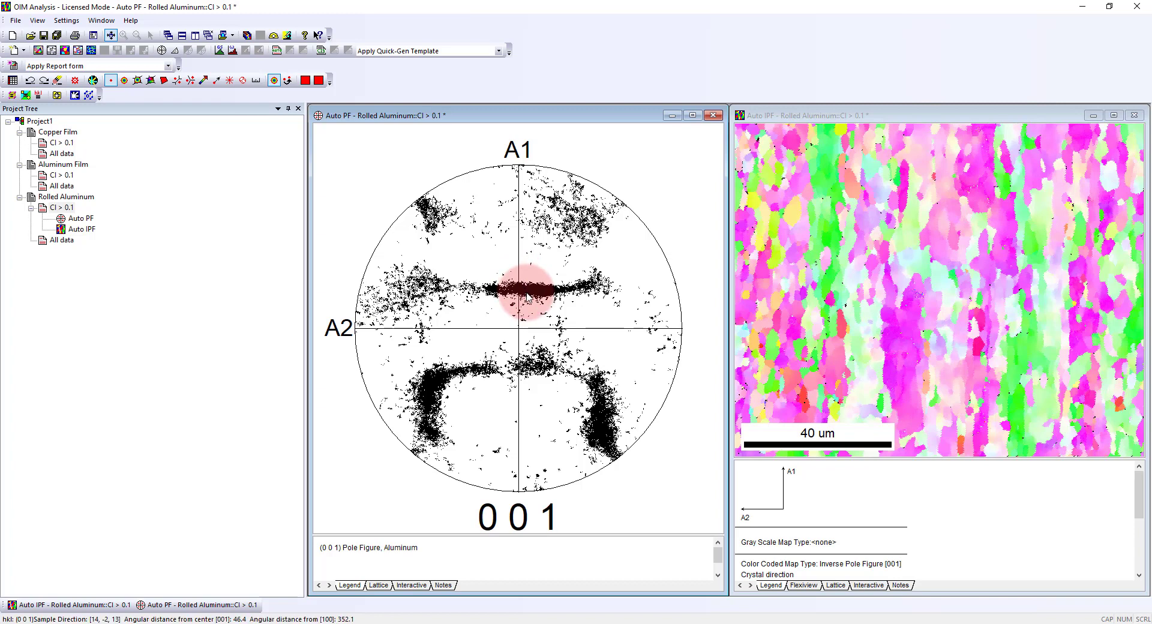
pyautogui.click(546, 323)
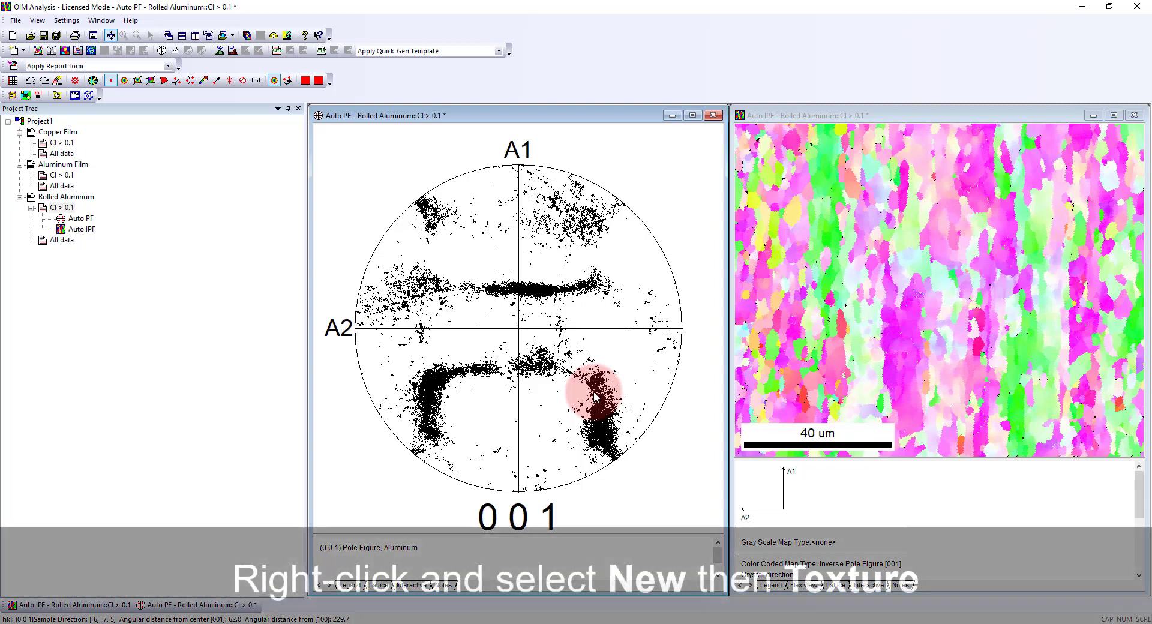
# Step: Calculate a new texture from the CI > 0.1 partition using Harmonic Series Expansion
pyautogui.rightClick(62, 208)
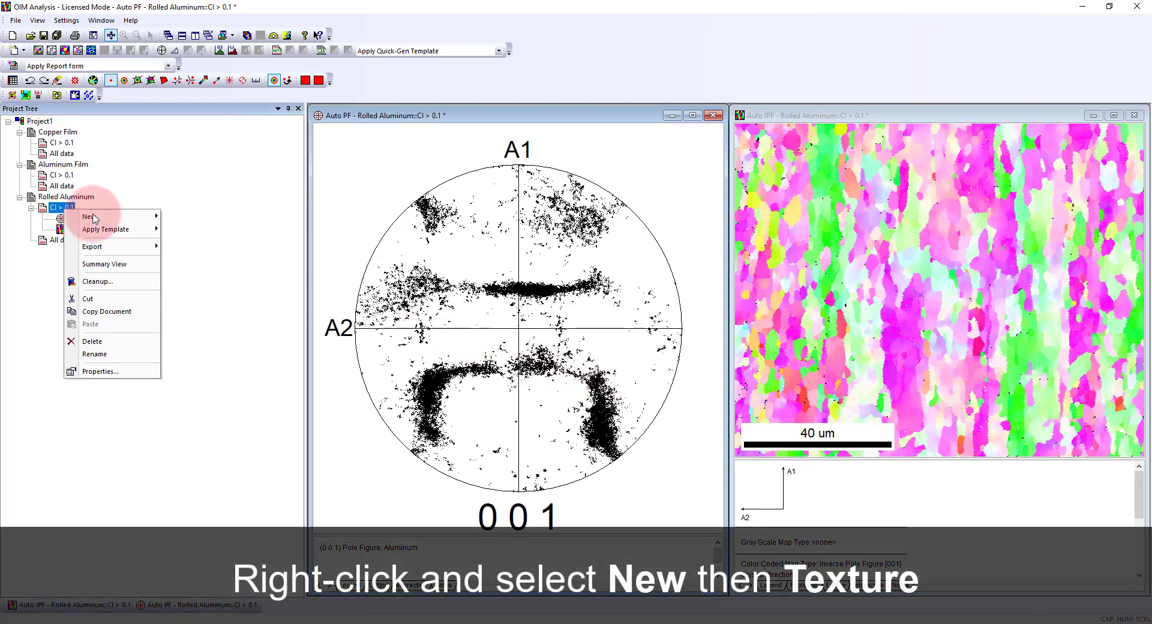
pyautogui.moveTo(93, 218)
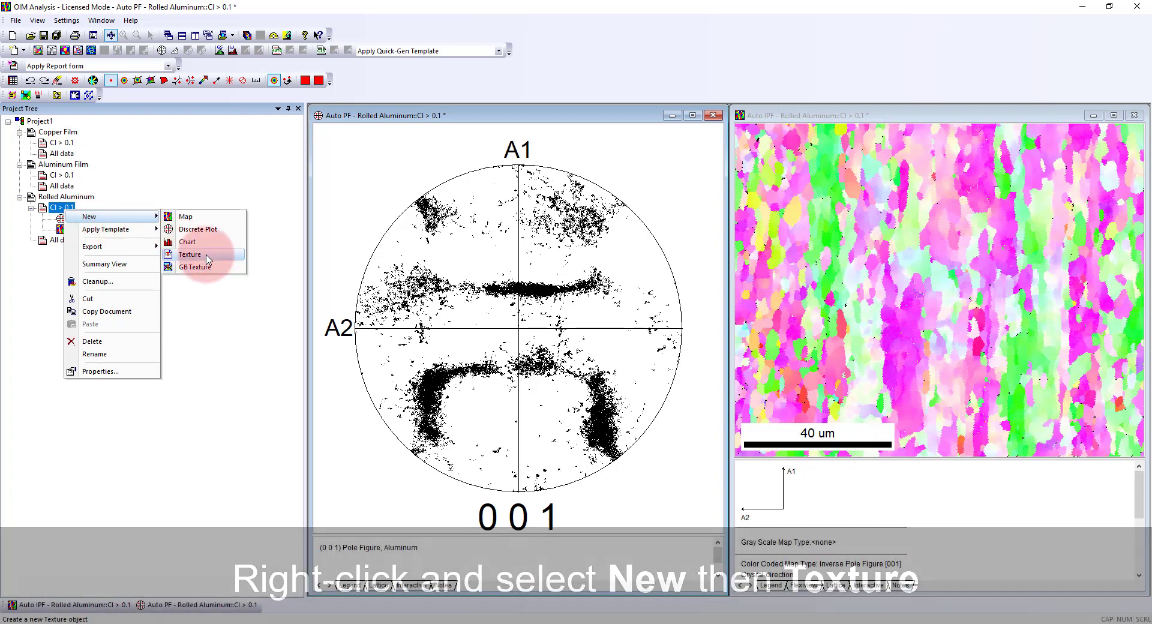
pyautogui.click(206, 254)
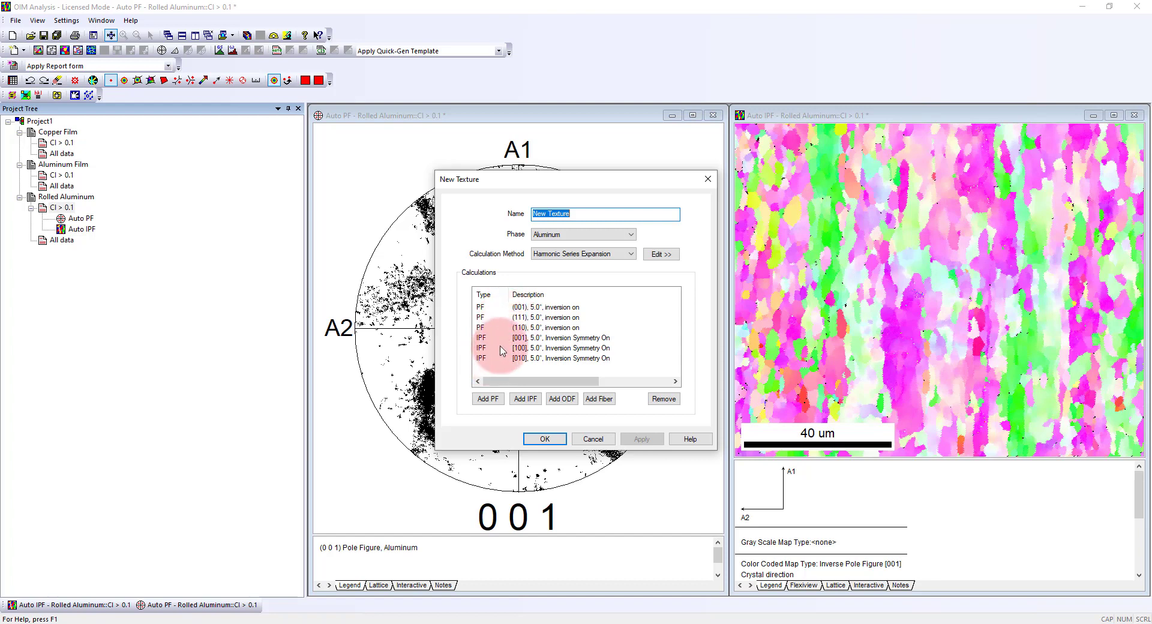
pyautogui.click(631, 259)
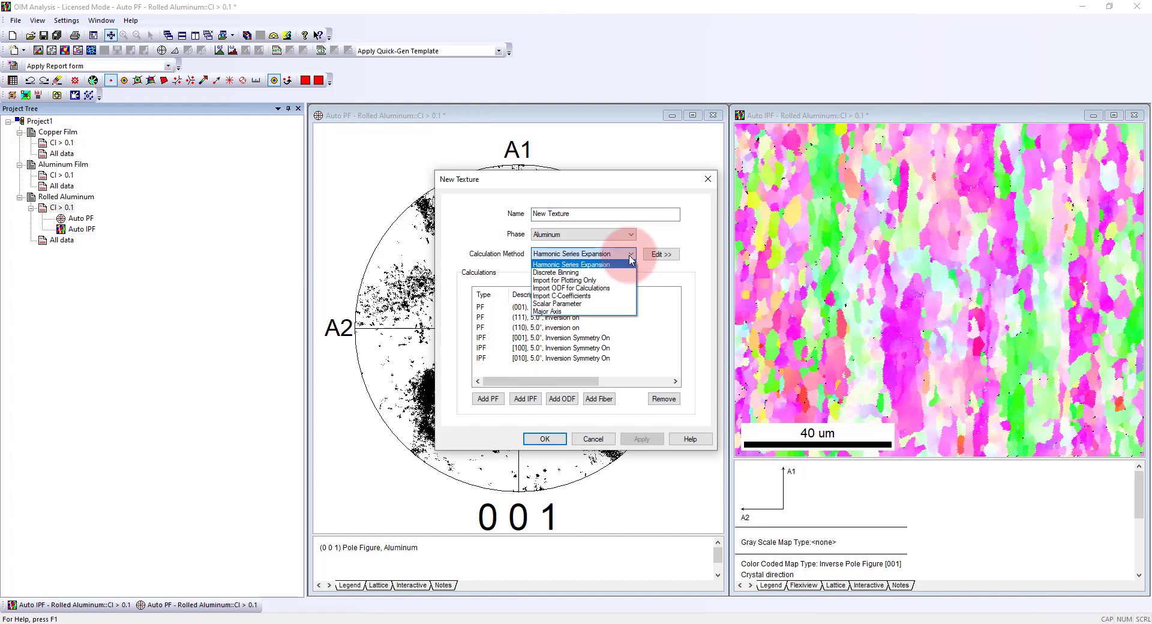
pyautogui.click(656, 238)
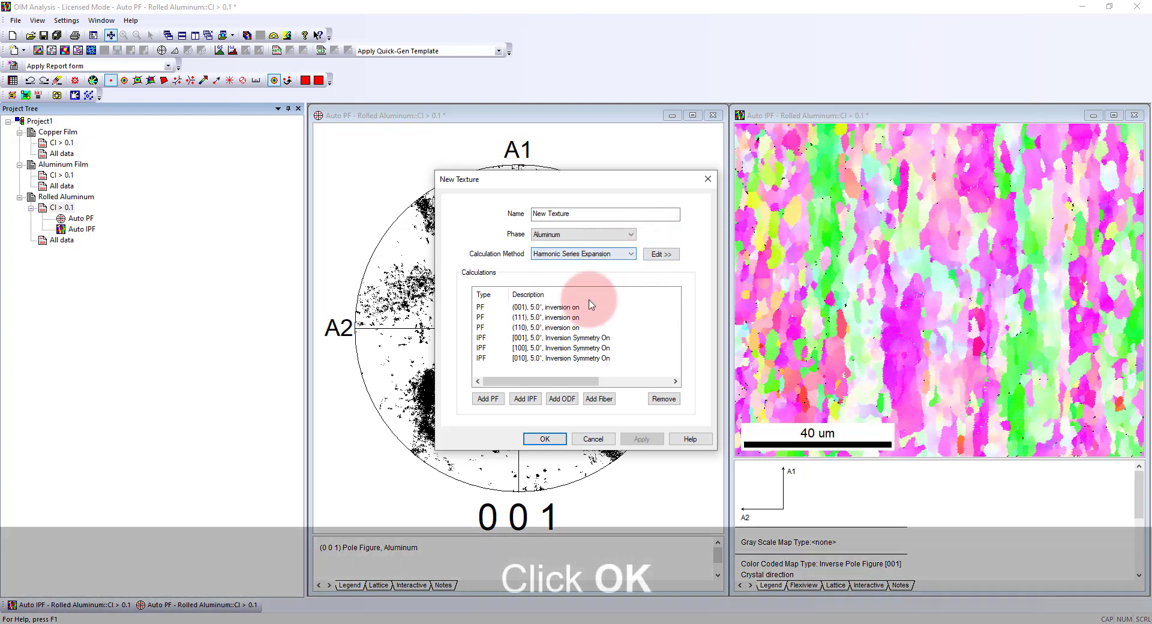
pyautogui.click(544, 438)
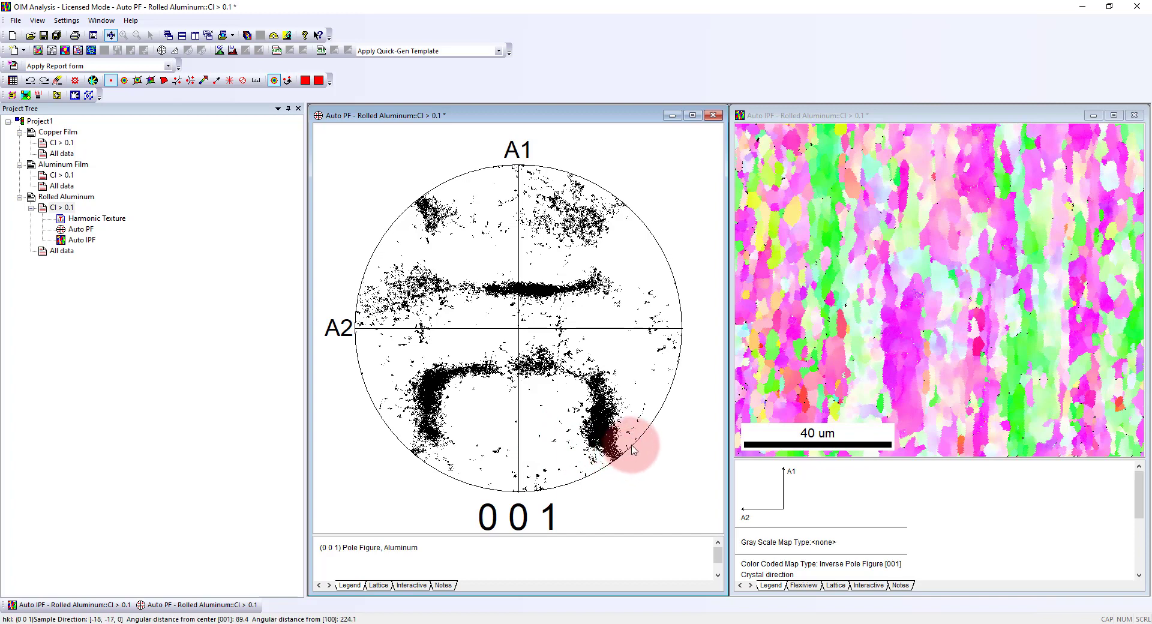
# Step: Plot 001, 111 and 110 pole figures from the Harmonic Texture, close the IPF map and tile vertically
pyautogui.rightClick(97, 220)
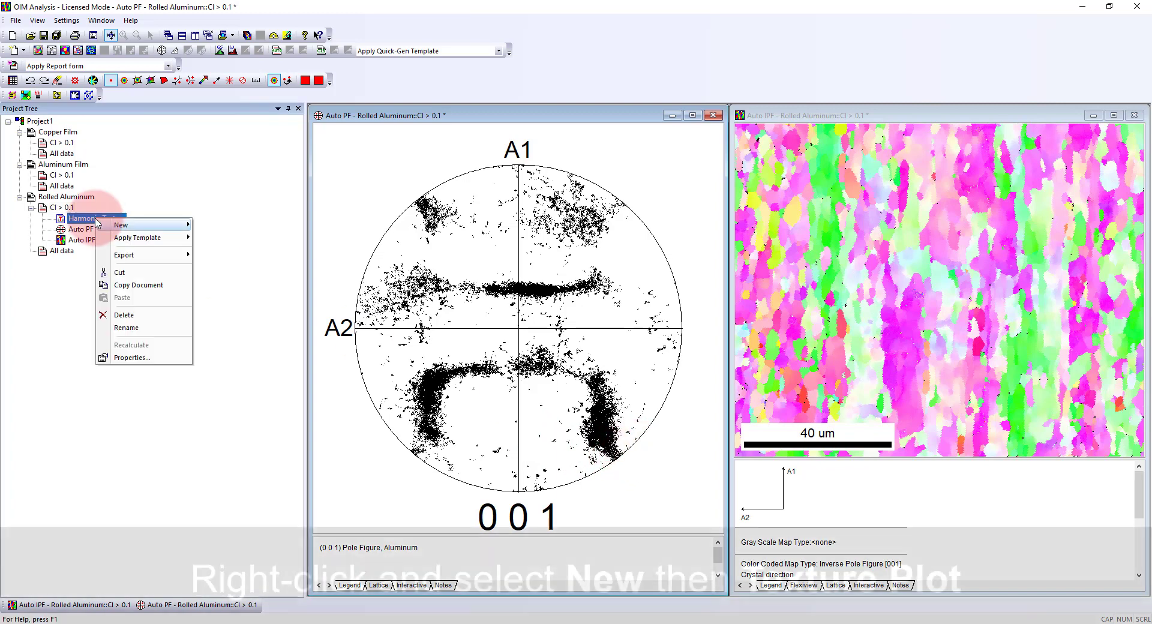
pyautogui.moveTo(192, 224)
pyautogui.click(234, 224)
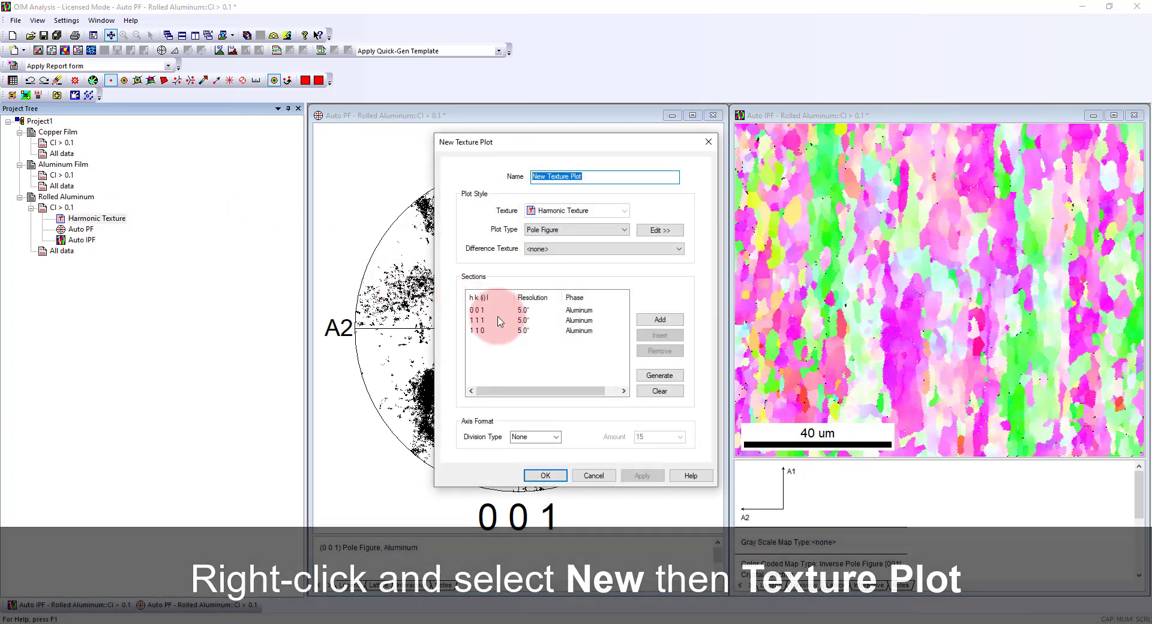
pyautogui.click(545, 475)
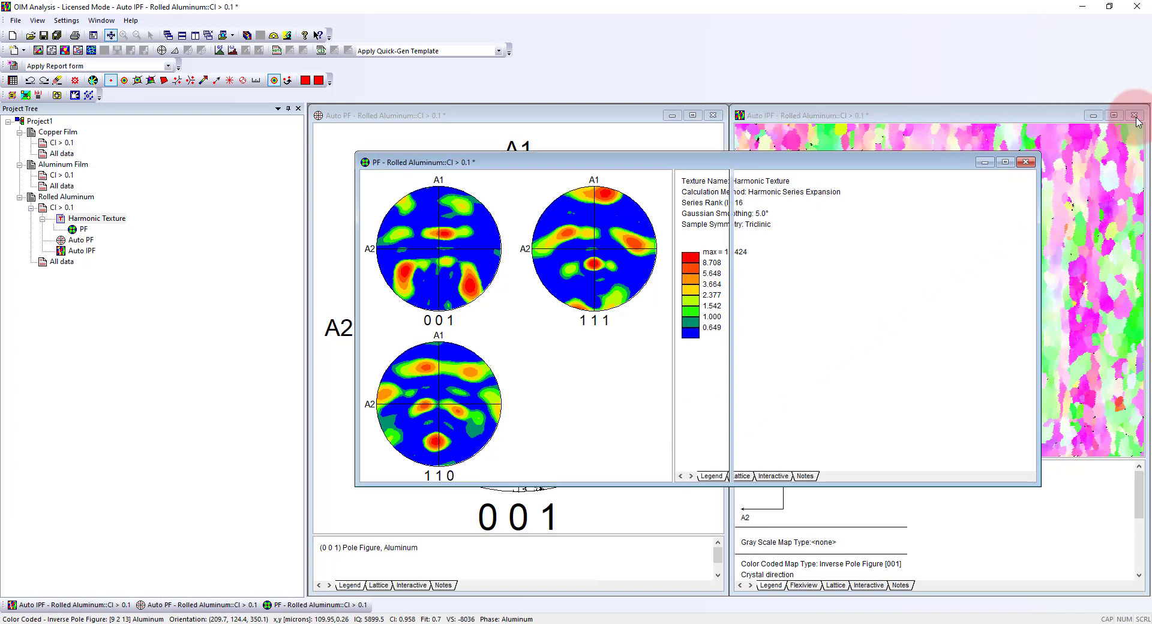
pyautogui.click(1133, 115)
pyautogui.click(195, 36)
# Step: Read the intensities at peaks on the 111 and 001 harmonic pole figures
pyautogui.click(635, 299)
pyautogui.click(489, 274)
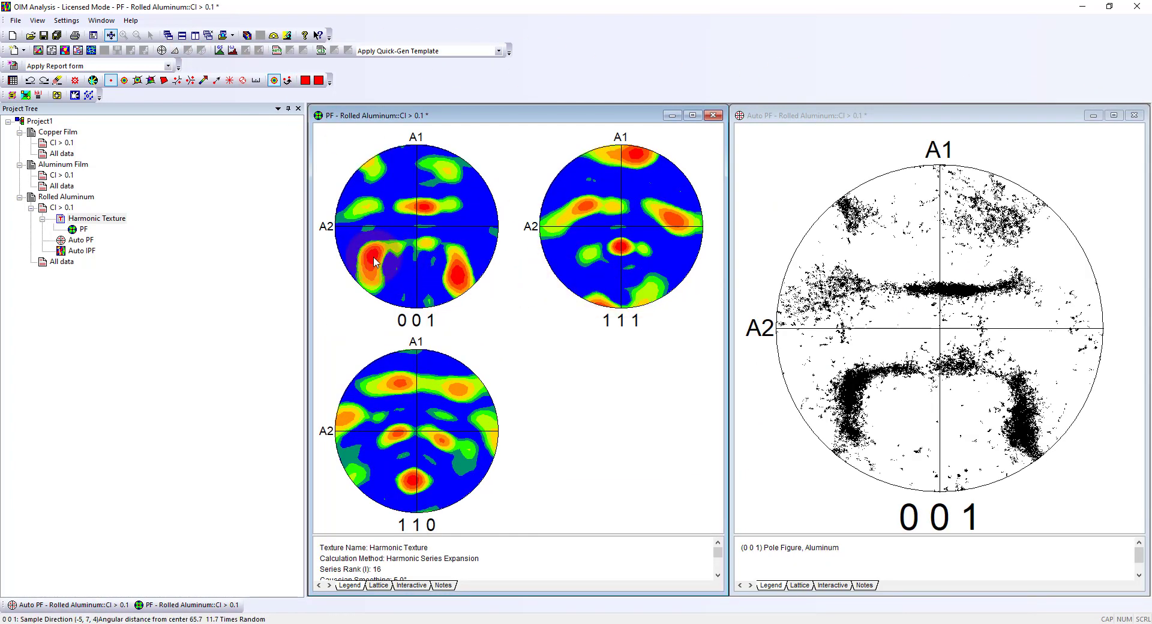
pyautogui.click(463, 281)
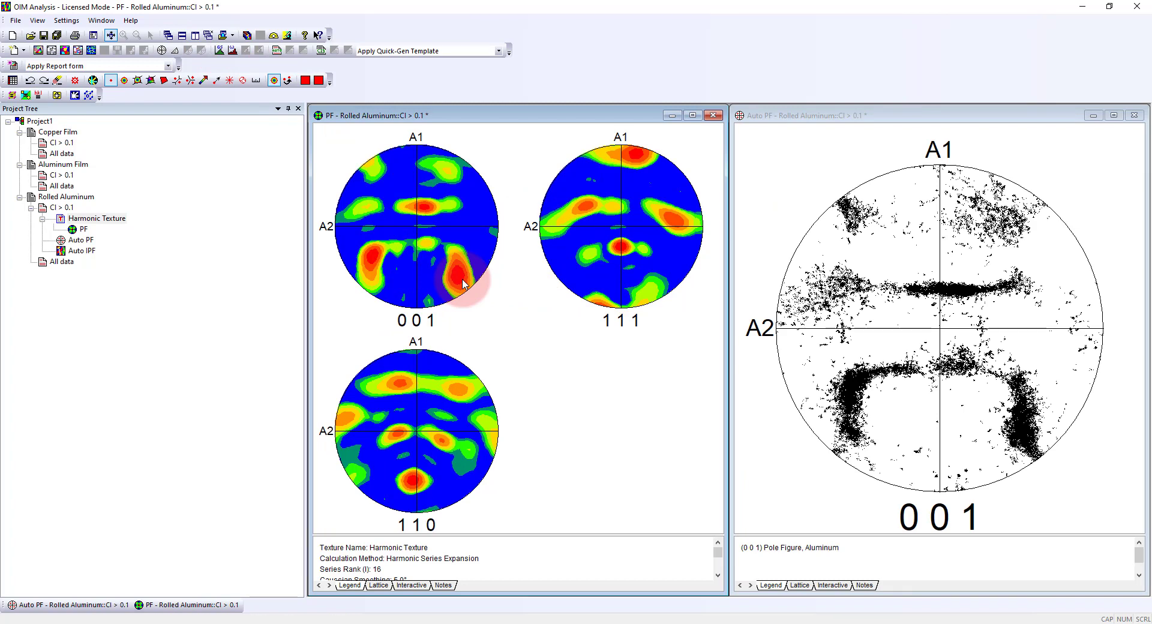
pyautogui.click(607, 434)
# Step: Scroll through the intensity legend values, up to the 13.424 maximum
pyautogui.moveTo(718, 550); pyautogui.dragTo(722, 560)
pyautogui.click(718, 575)
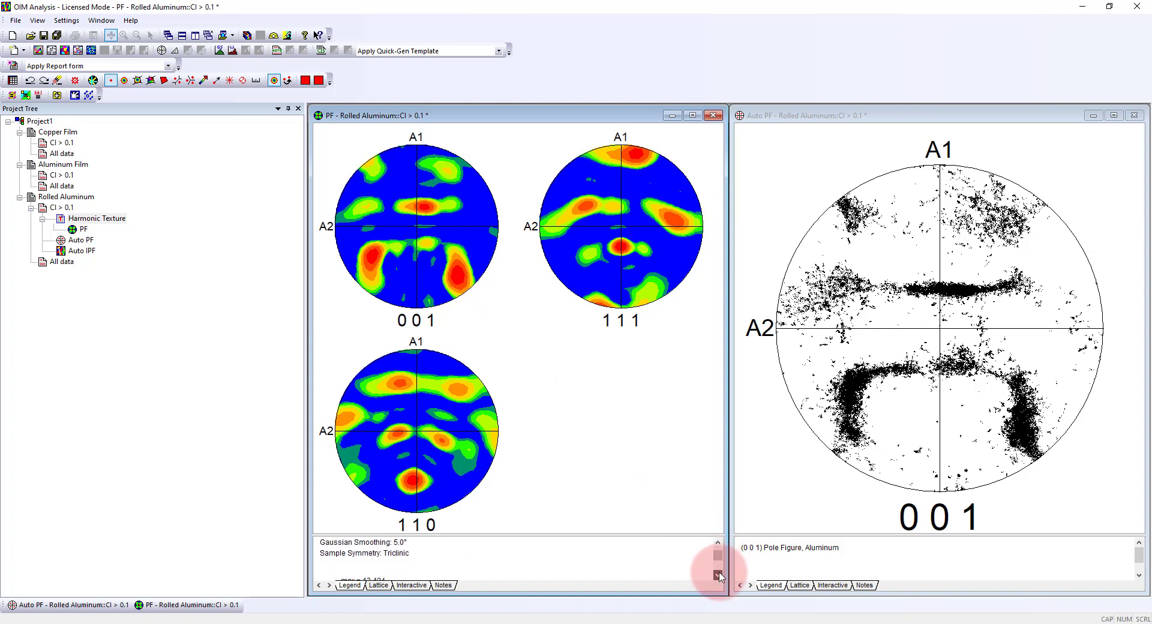
pyautogui.click(719, 575)
pyautogui.click(718, 575)
pyautogui.click(720, 575)
pyautogui.click(720, 575)
pyautogui.click(720, 575)
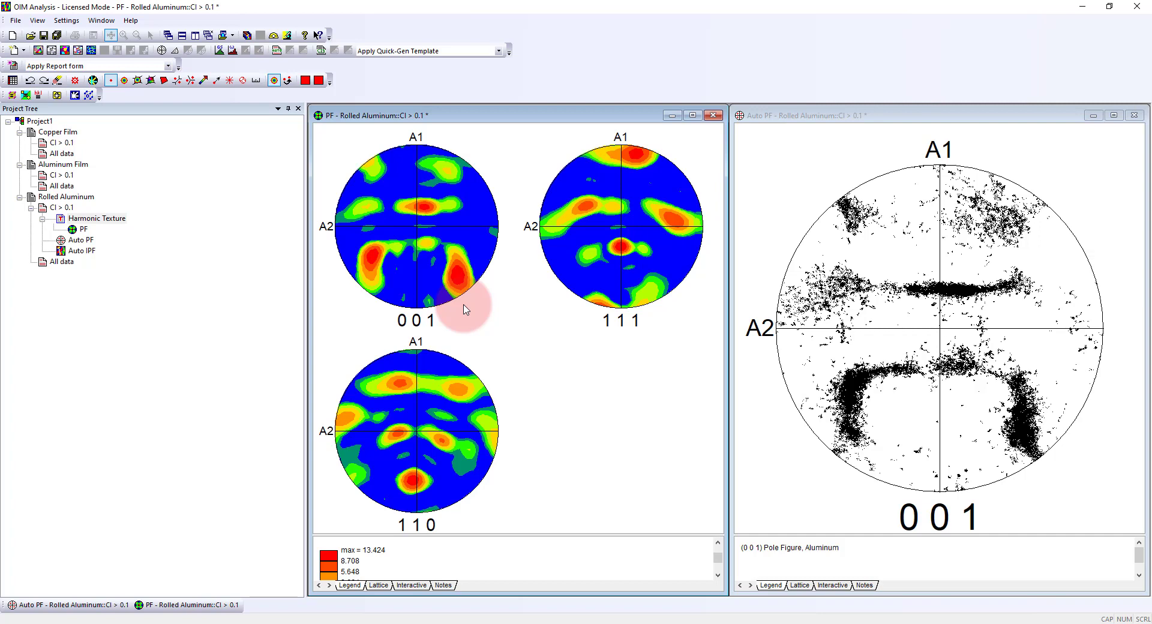
# Step: Recalculate the Harmonic Texture with Orthotropic (Rolled sheet) sample symmetry, giving max 7.748
pyautogui.rightClick(75, 219)
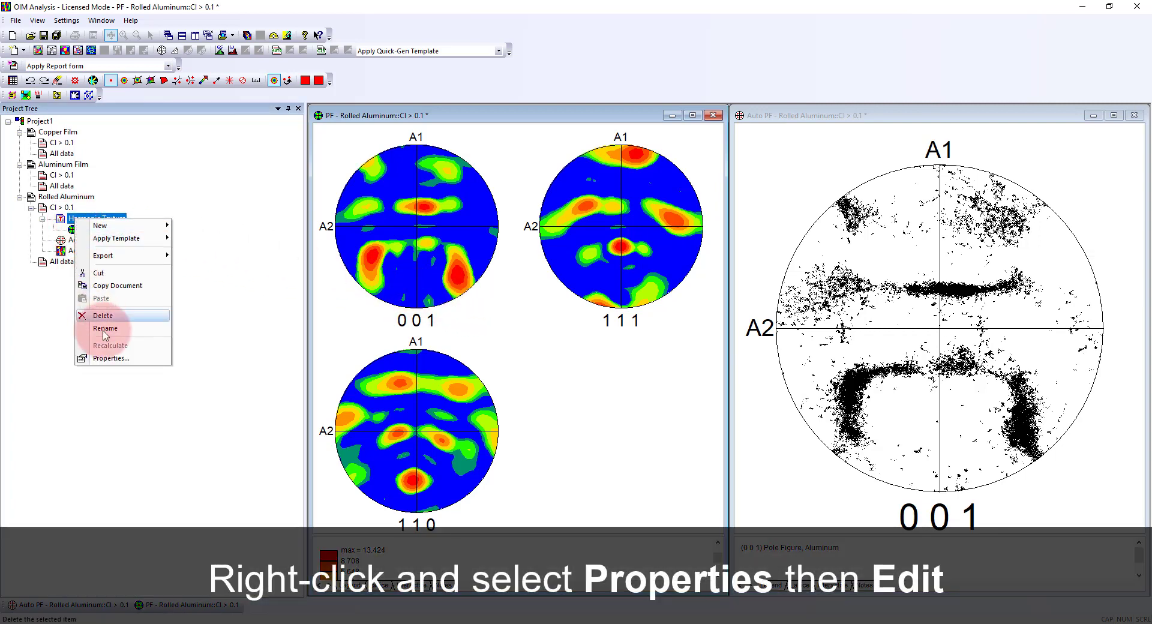
pyautogui.click(129, 358)
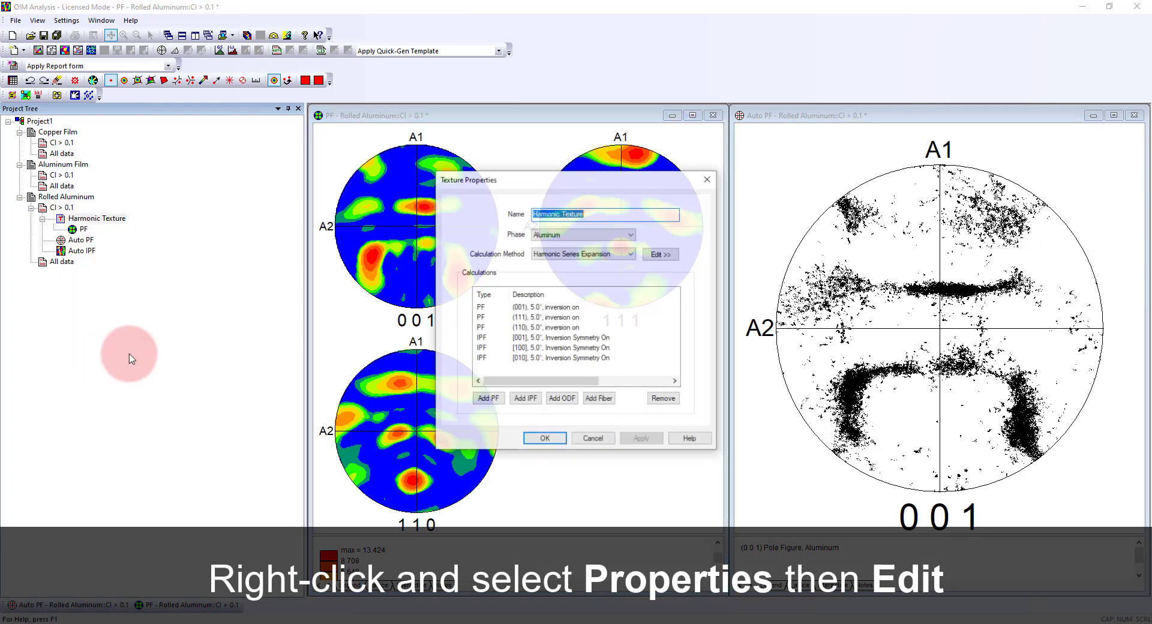
pyautogui.click(660, 254)
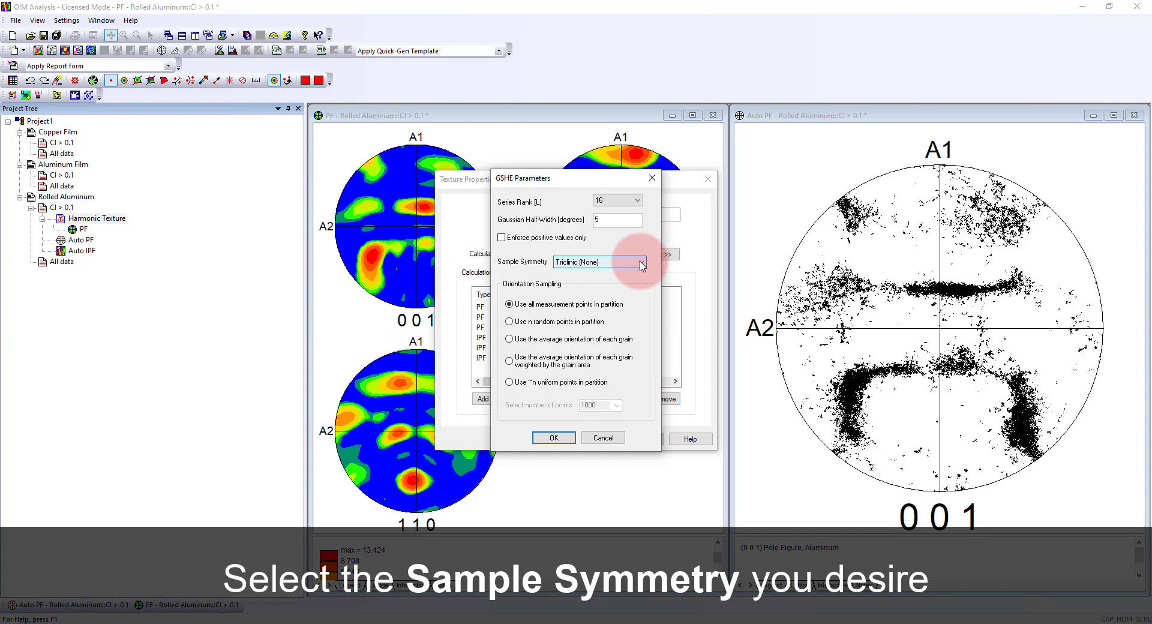
pyautogui.click(641, 264)
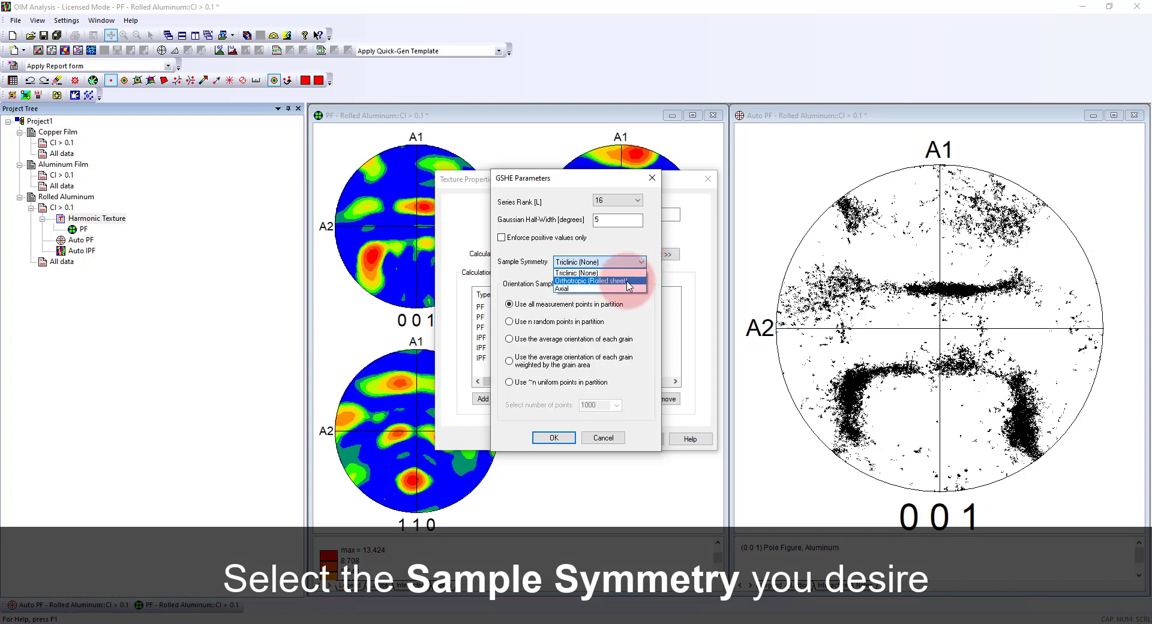
pyautogui.click(628, 285)
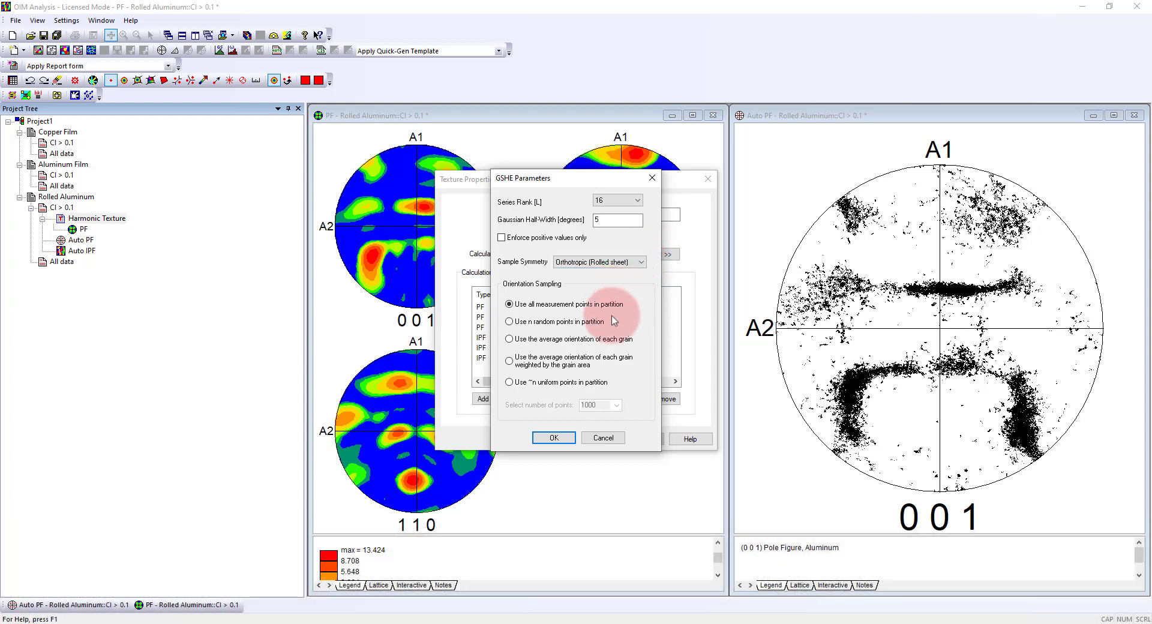
pyautogui.click(553, 437)
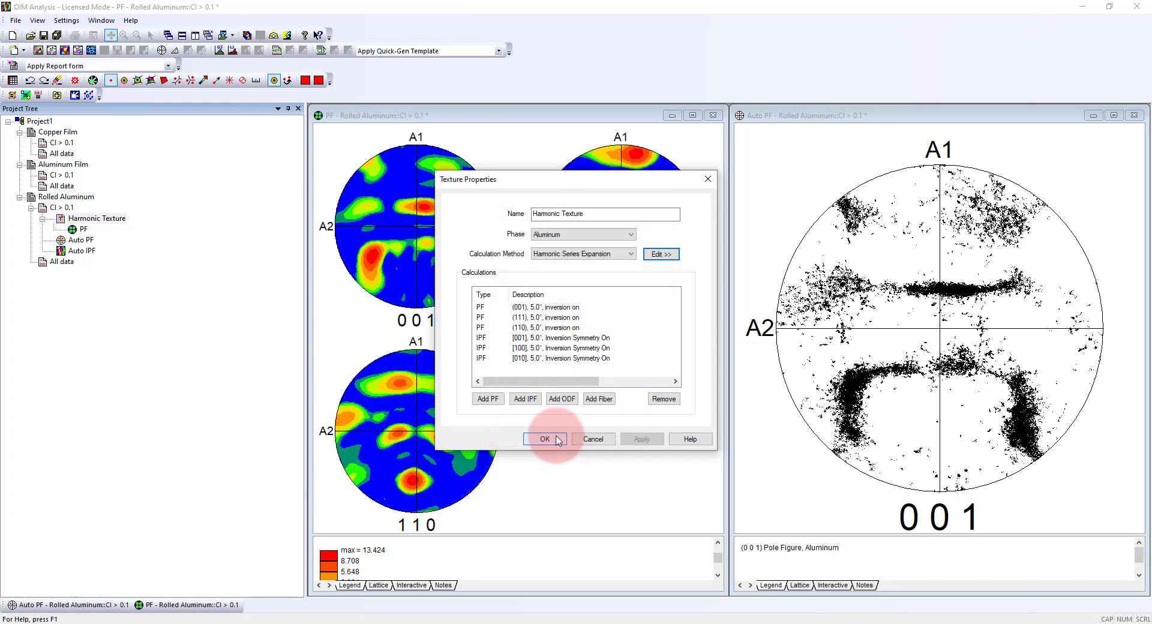
pyautogui.click(558, 439)
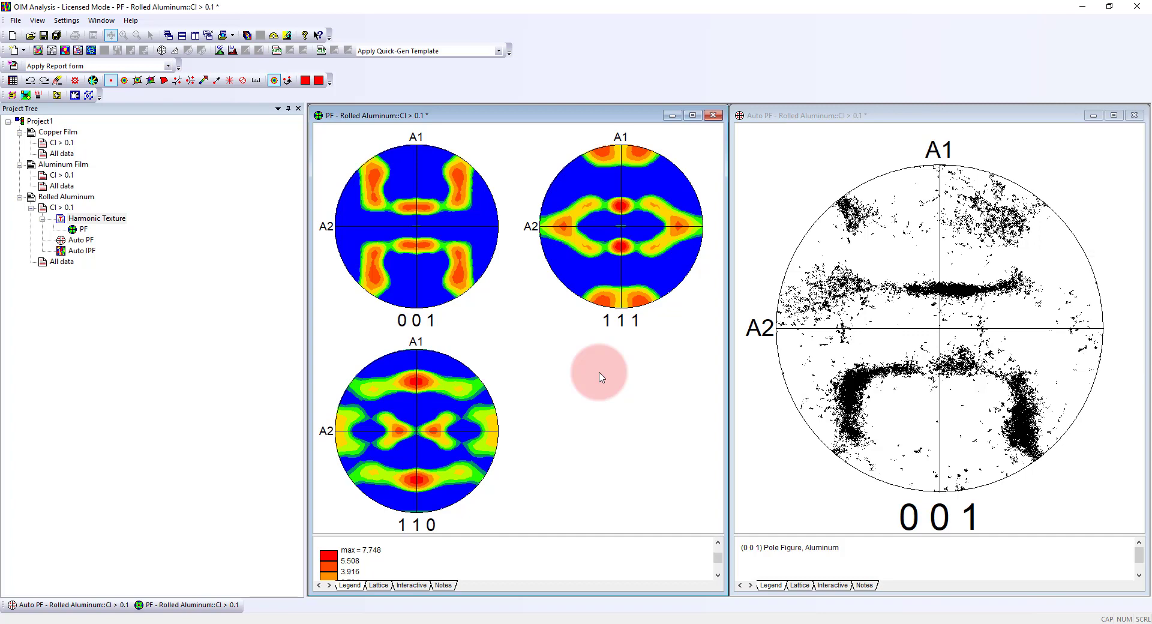
# Step: Enforce Orthotropic Sample Symmetry (Rolled Sheet) on the discrete Auto PF 001 pole figure
pyautogui.rightClick(883, 217)
pyautogui.click(918, 230)
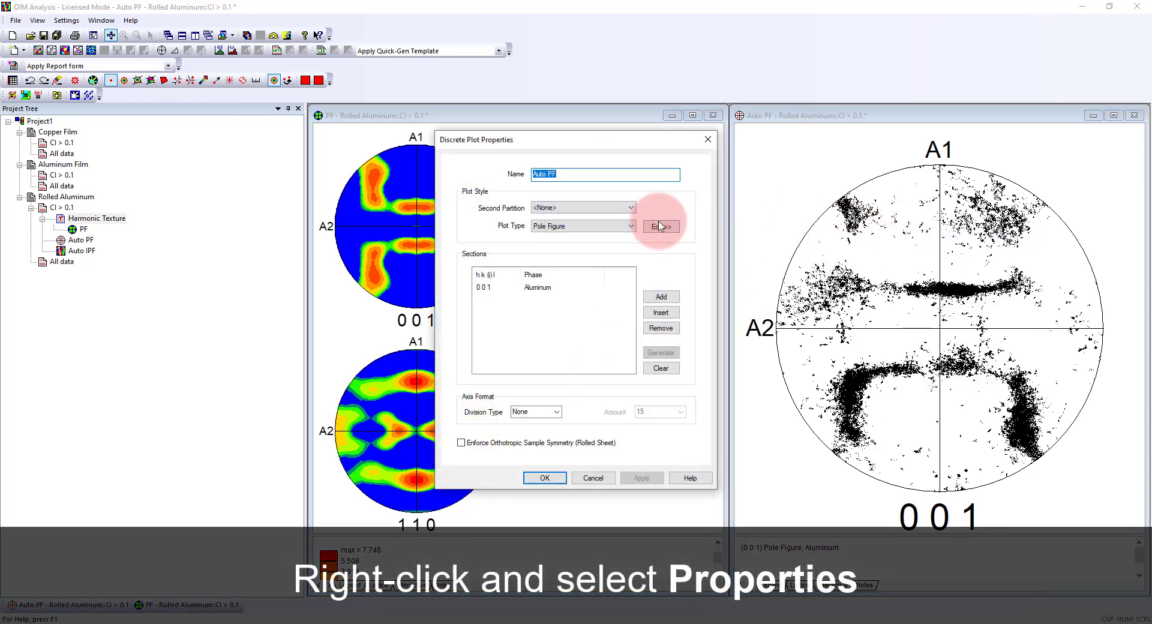
pyautogui.click(660, 227)
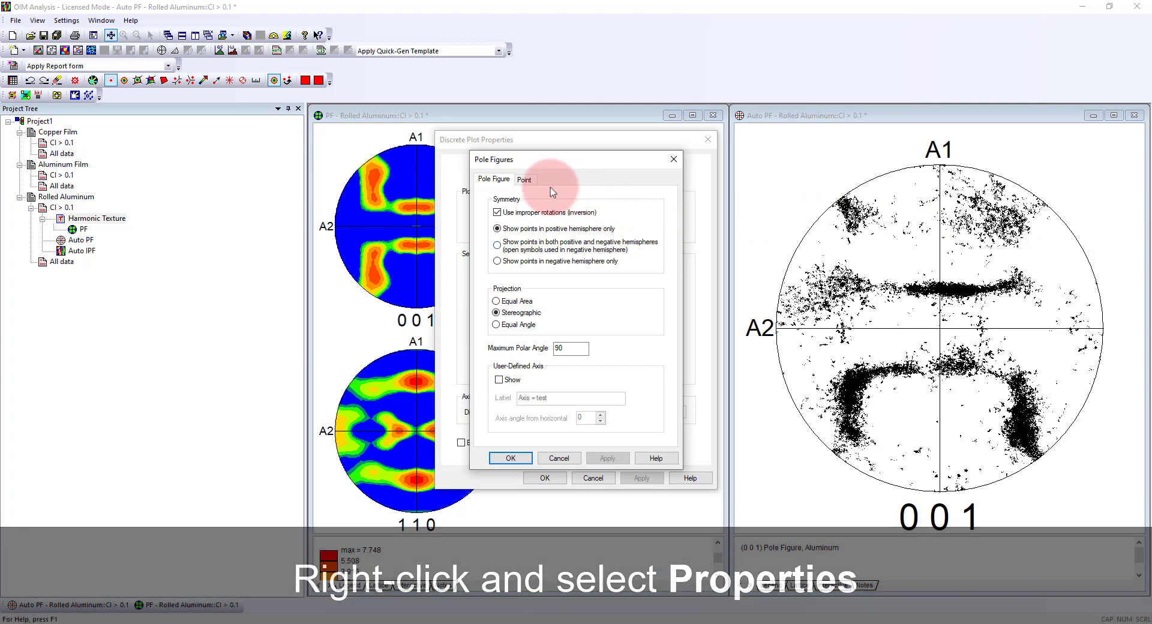
pyautogui.click(524, 179)
pyautogui.click(493, 180)
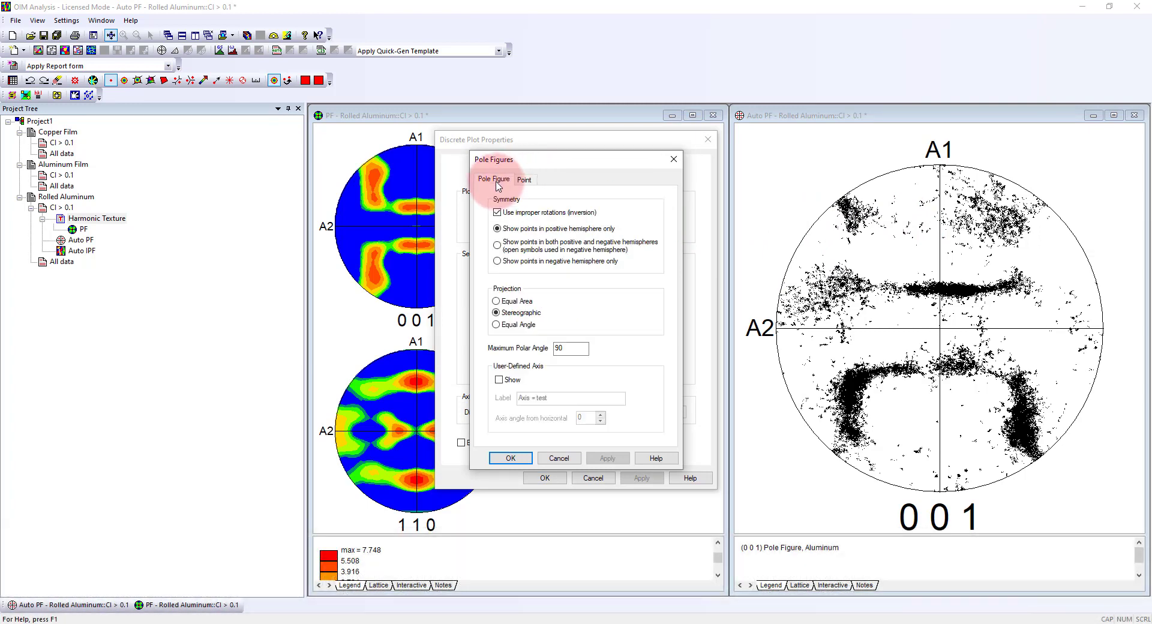
pyautogui.click(559, 457)
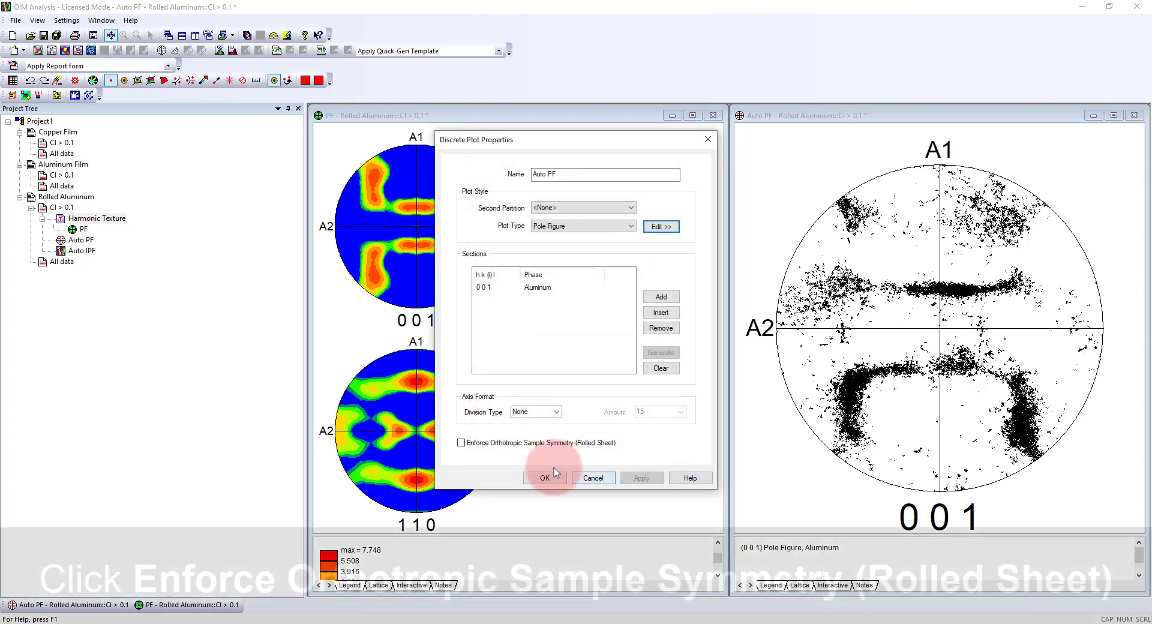
pyautogui.click(461, 443)
pyautogui.click(546, 478)
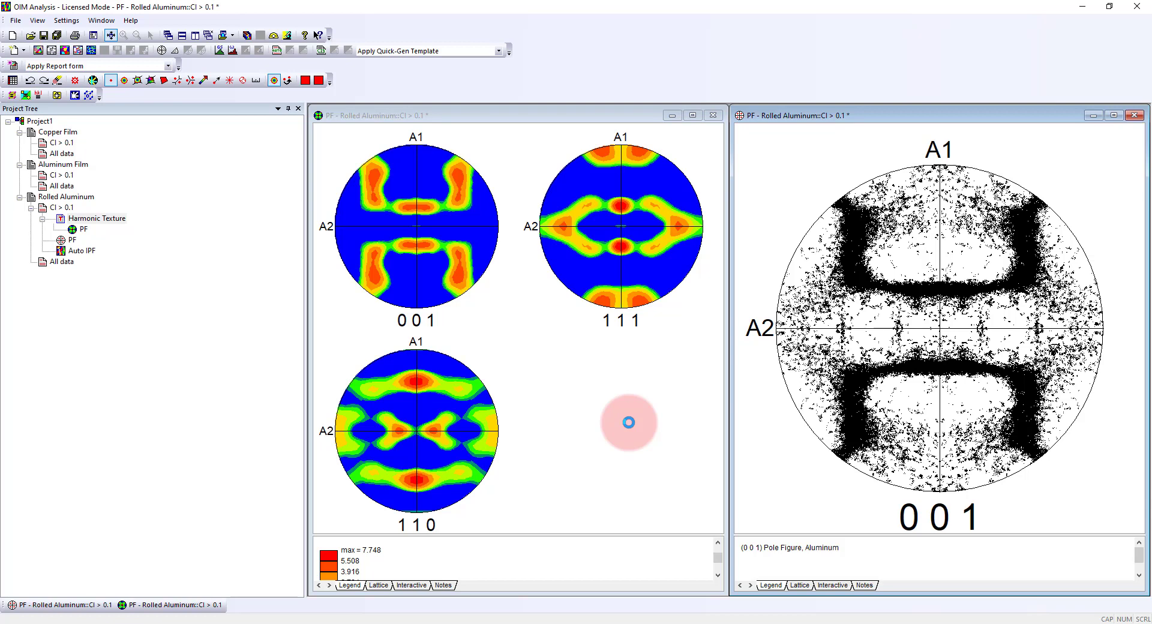
# Step: Switch the harmonic pole figures' Scale style to Contour, then close all plot windows
pyautogui.rightClick(502, 272)
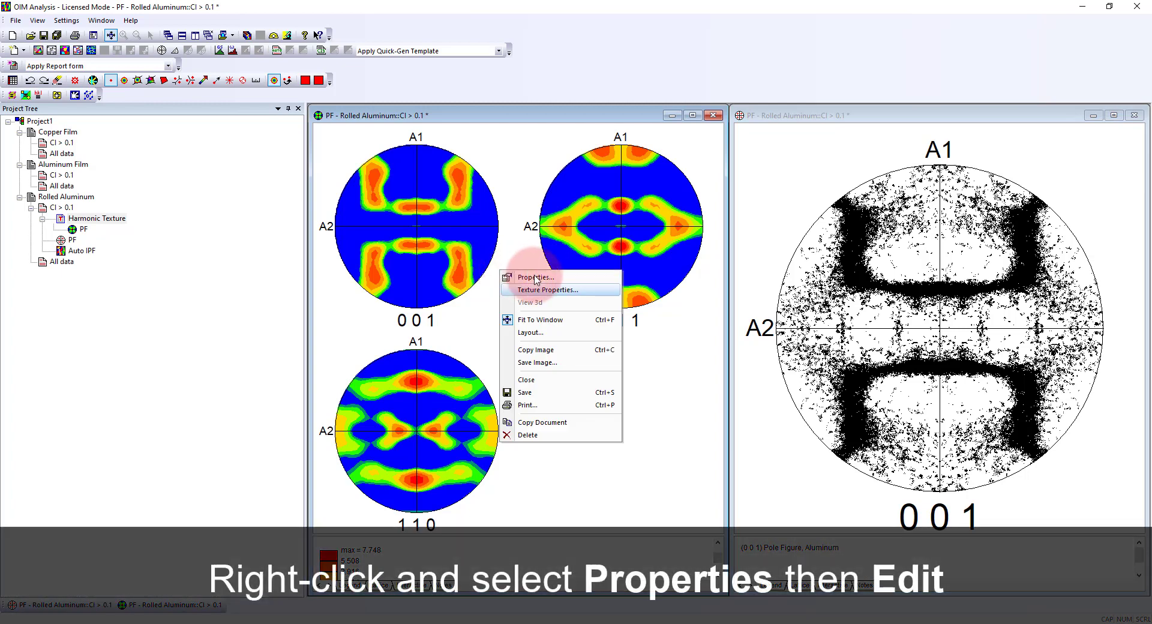
pyautogui.click(536, 278)
pyautogui.click(660, 234)
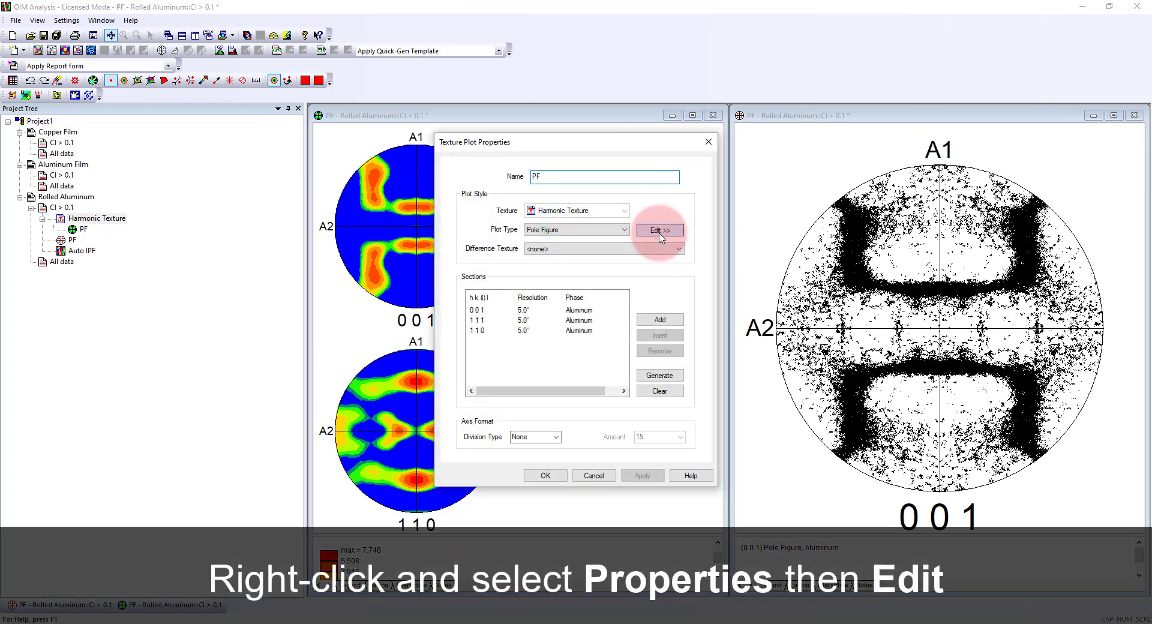
pyautogui.click(412, 211)
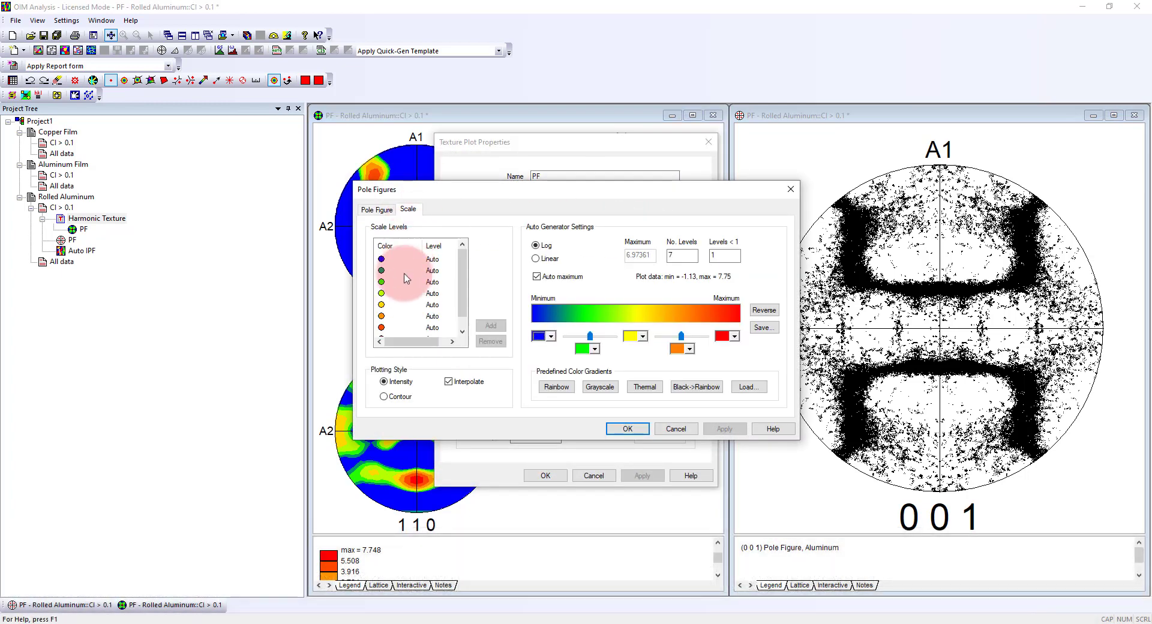
pyautogui.click(383, 396)
pyautogui.click(630, 432)
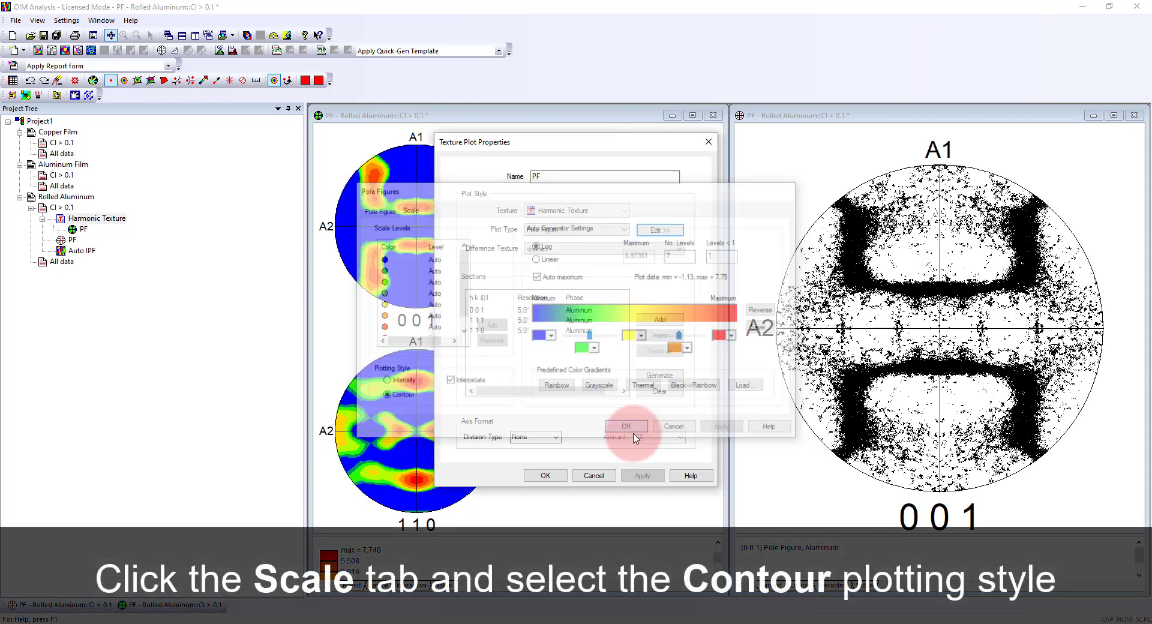
pyautogui.click(545, 475)
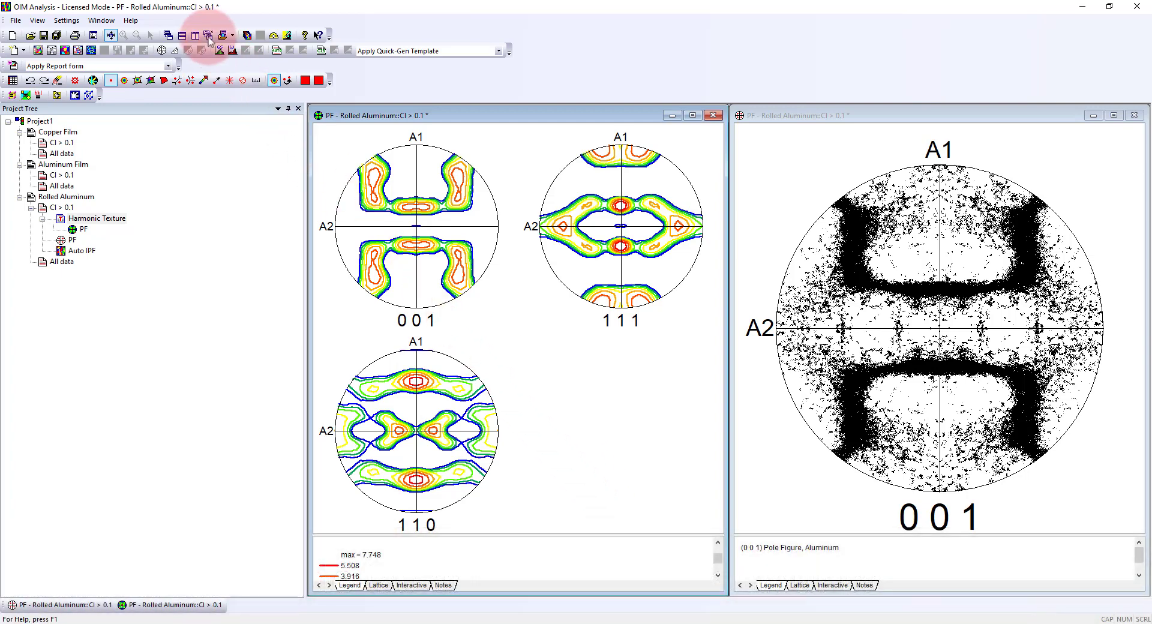
pyautogui.click(207, 35)
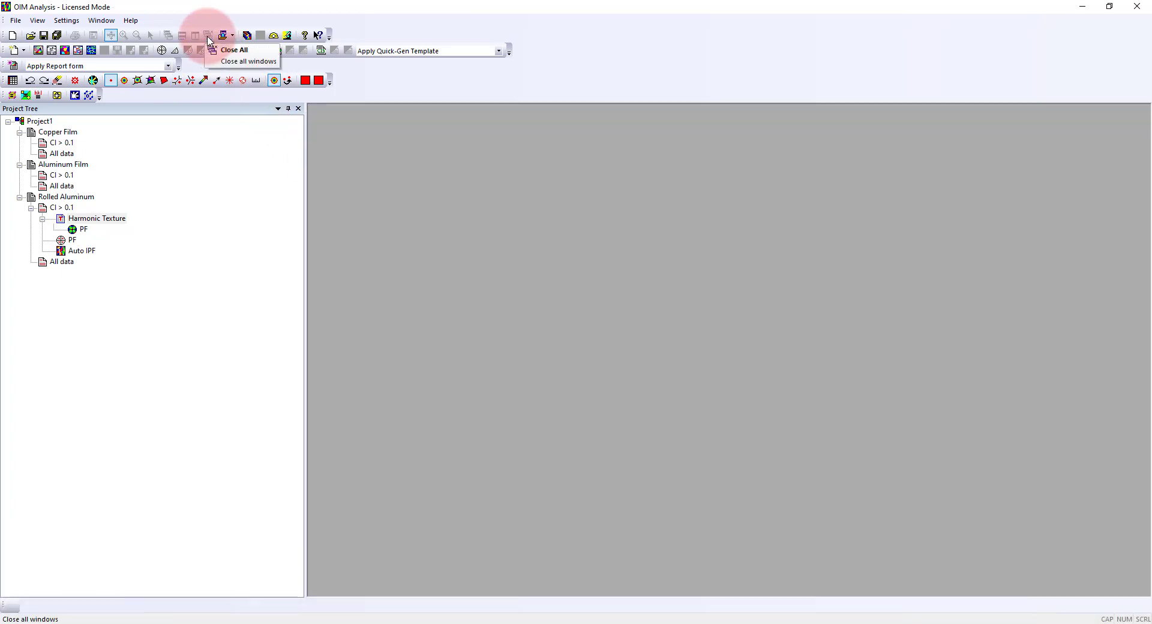
# Step: Map Aluminum Film CI > 0.1 as an Auto IPF and add Unit Cell and Pole Figure Flybys
pyautogui.click(62, 174)
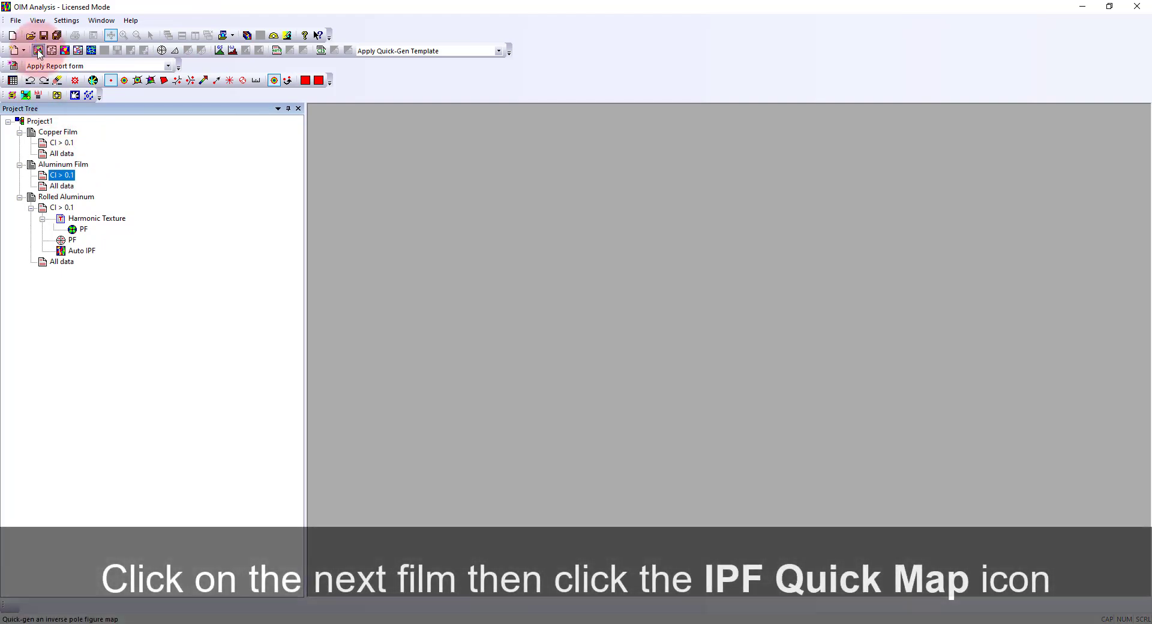
pyautogui.click(38, 50)
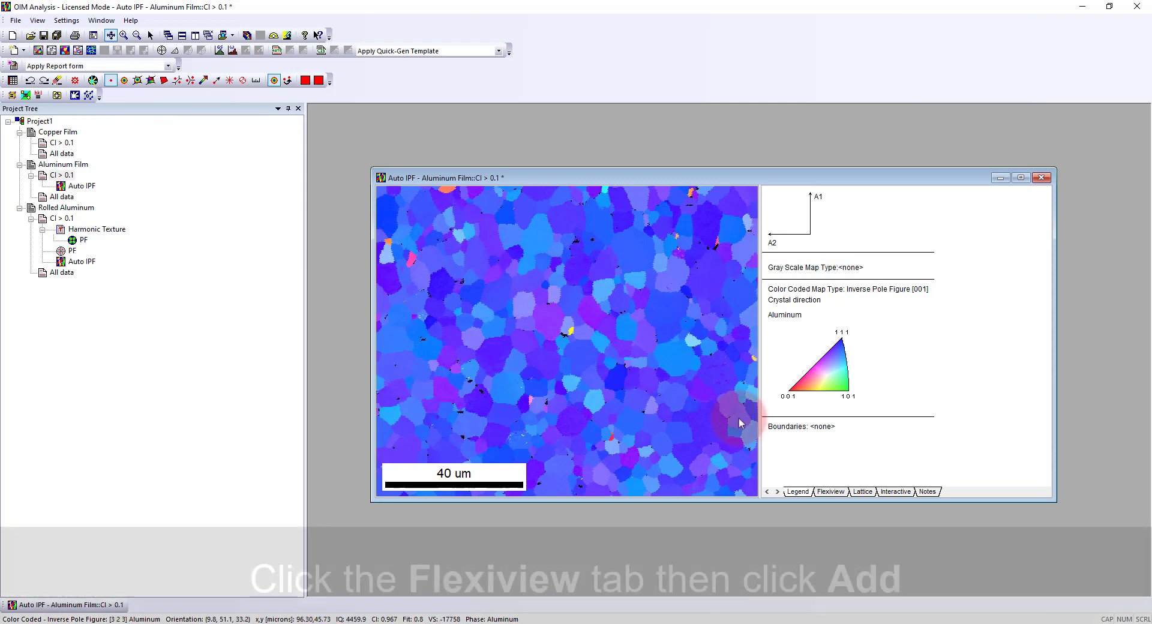
pyautogui.click(830, 491)
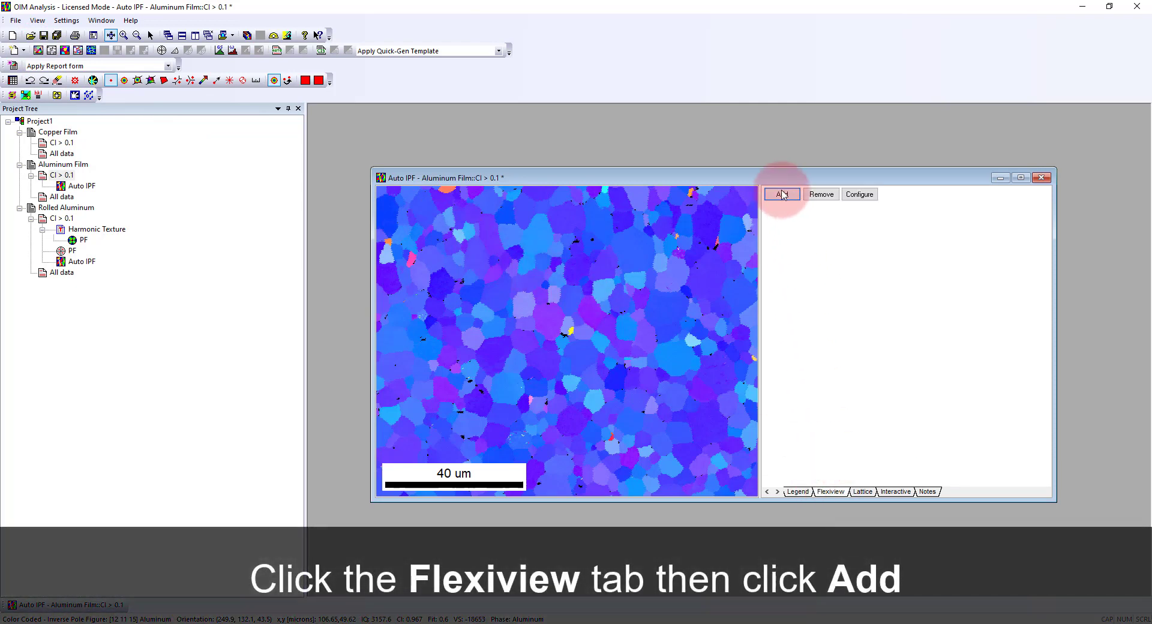
pyautogui.click(780, 194)
pyautogui.click(786, 207)
pyautogui.click(782, 194)
pyautogui.click(814, 233)
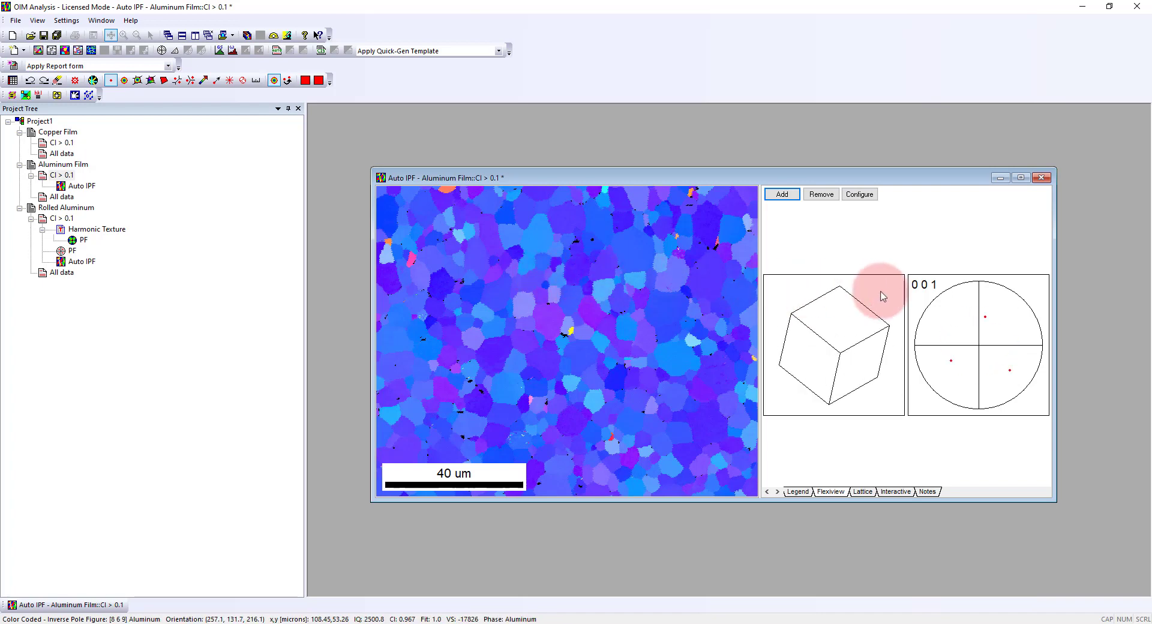
# Step: Set the flyby pole figure's indices to 1 1 1
pyautogui.rightClick(939, 296)
pyautogui.click(972, 332)
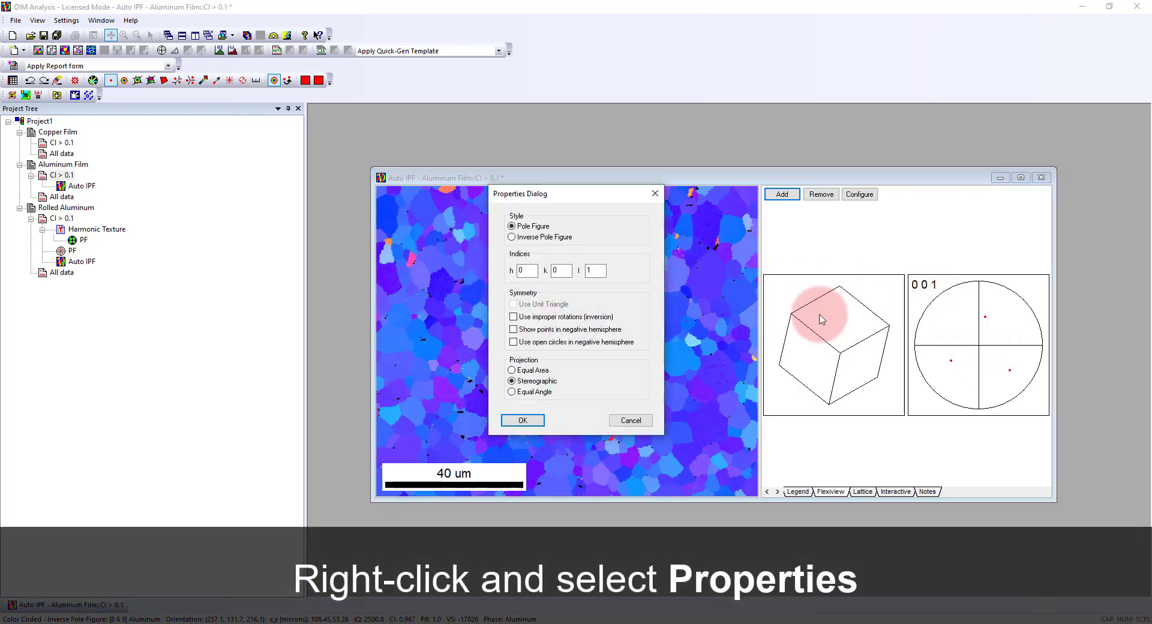
pyautogui.moveTo(531, 270); pyautogui.dragTo(501, 273)
pyautogui.write('1')
pyautogui.moveTo(570, 270); pyautogui.dragTo(504, 273)
pyautogui.write('1')
pyautogui.click(523, 421)
# Step: Inspect three grains' orientations in the flyby, then generate a quick pole figure of the aluminium film
pyautogui.click(527, 428)
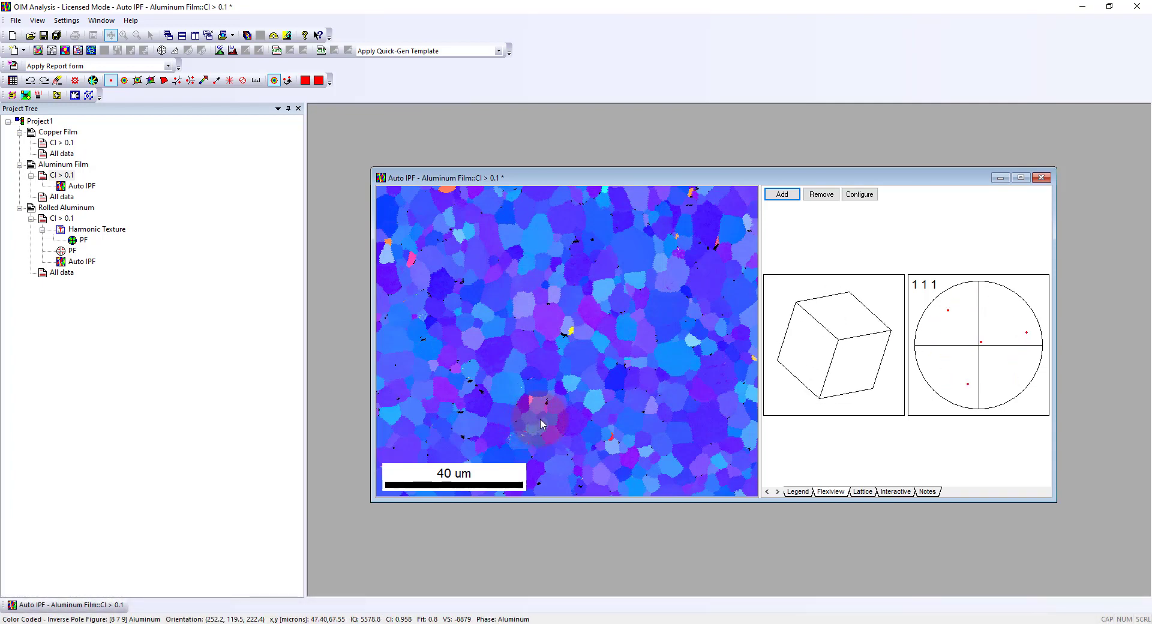
pyautogui.click(612, 439)
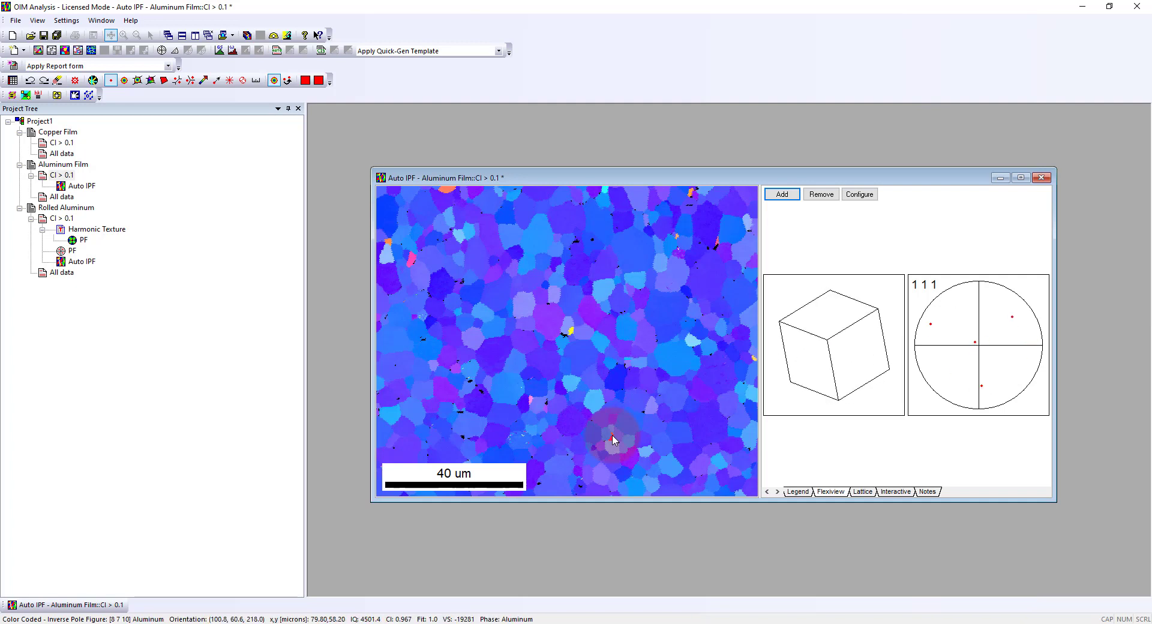
pyautogui.click(613, 277)
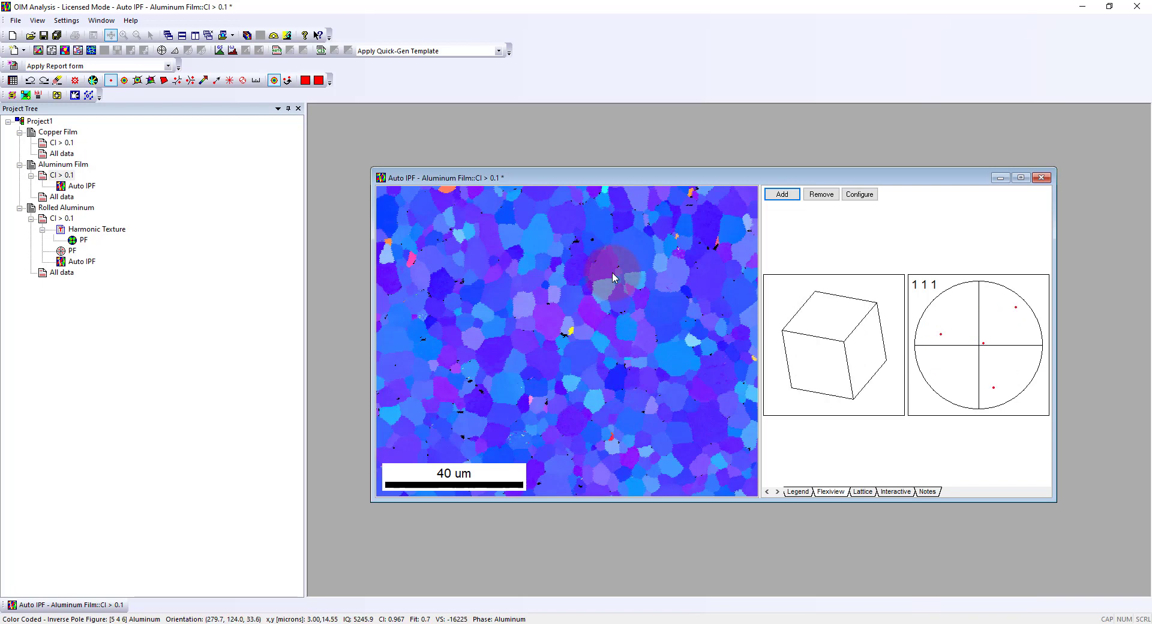
pyautogui.click(162, 51)
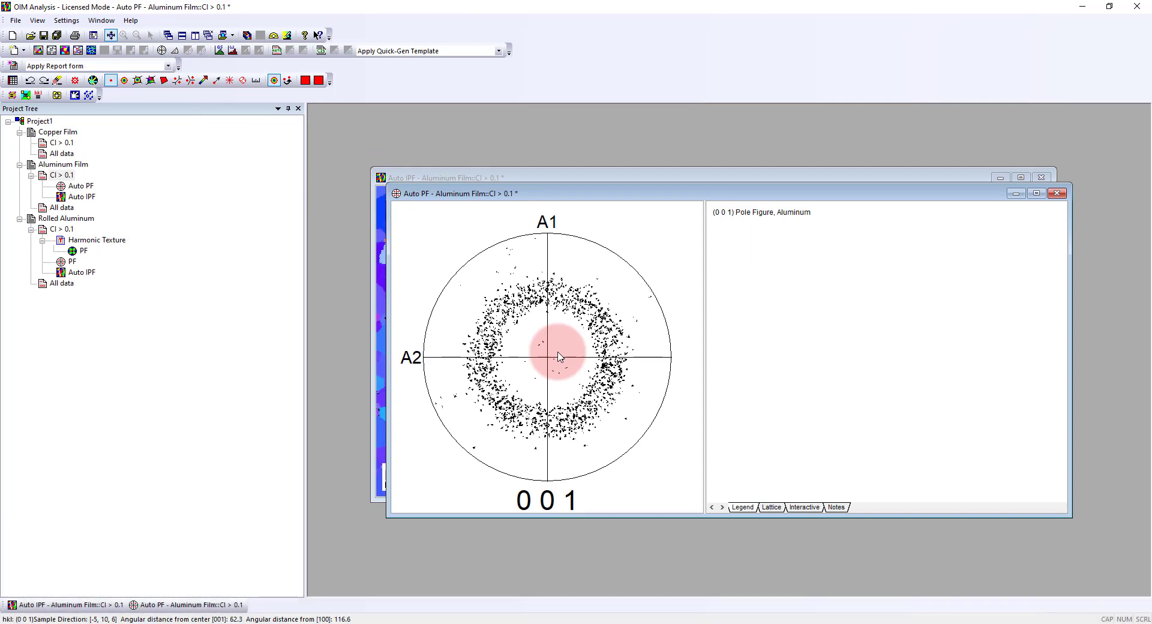
# Step: Change the Aluminum Film CI > 0.1 pole figure section from 0 0 1 to 1 1 1
pyautogui.rightClick(621, 245)
pyautogui.click(660, 246)
pyautogui.click(486, 290)
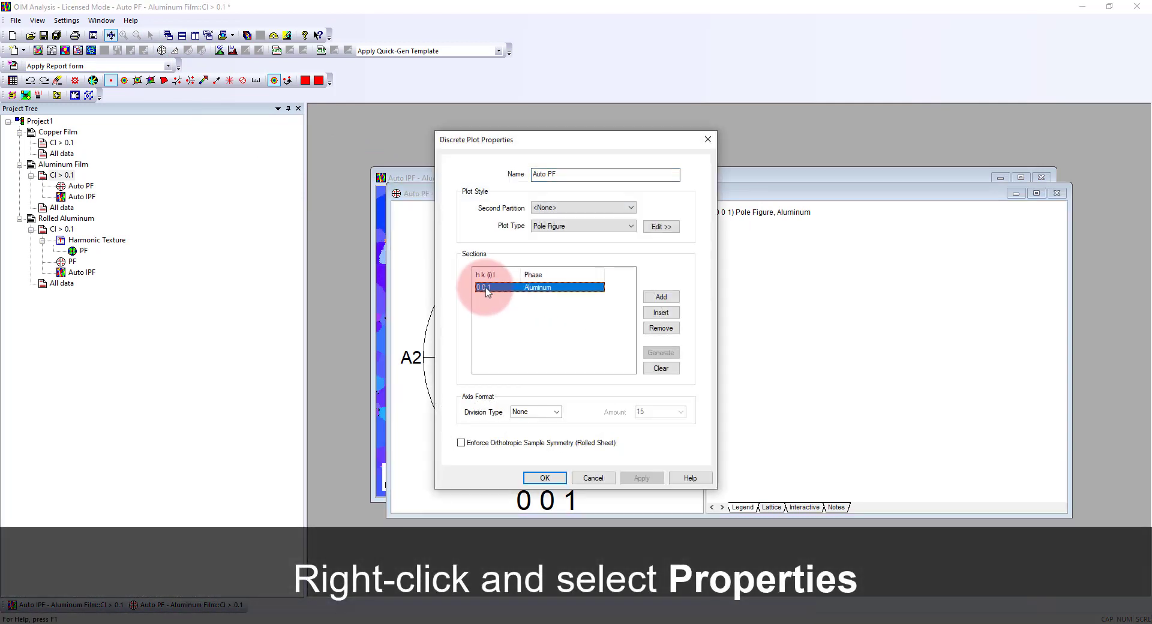
pyautogui.doubleClick(486, 288)
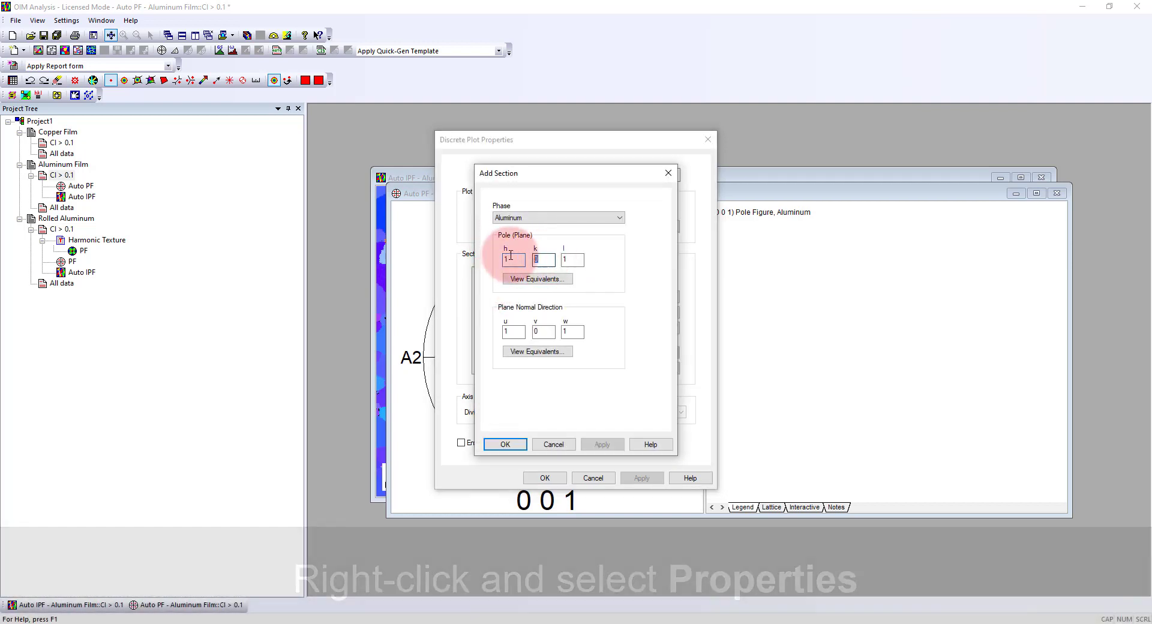
pyautogui.write('1')
pyautogui.click(505, 444)
pyautogui.click(545, 478)
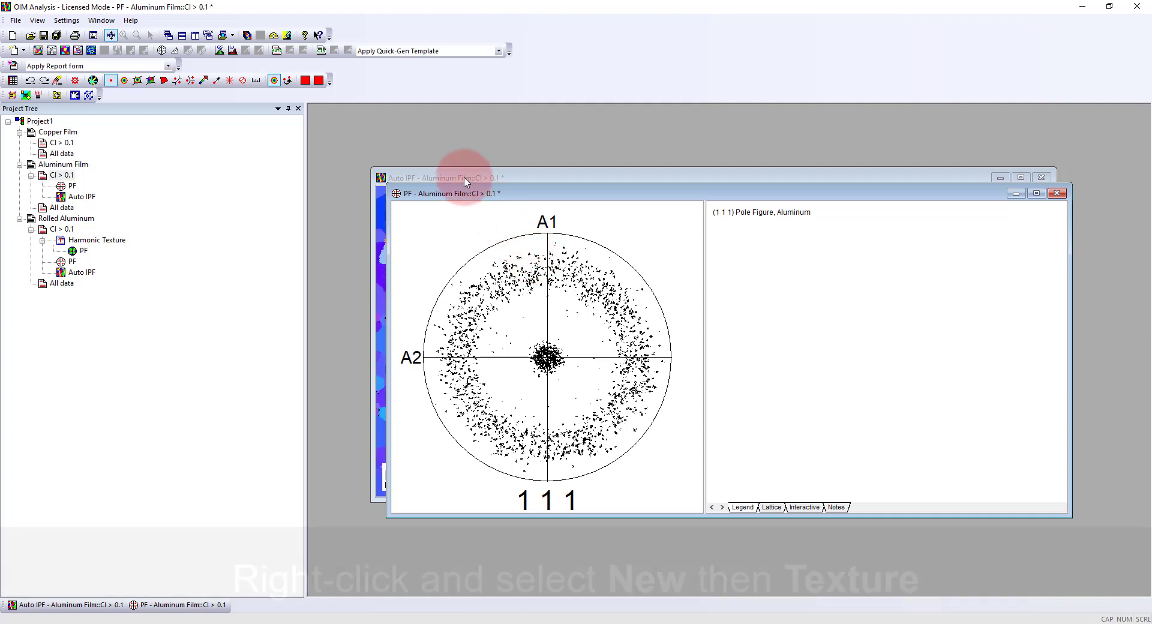
# Step: Calculate a new harmonic texture for the aluminium film with triclinic (no) sample symmetry
pyautogui.rightClick(60, 175)
pyautogui.moveTo(105, 182)
pyautogui.click(180, 193)
pyautogui.click(659, 255)
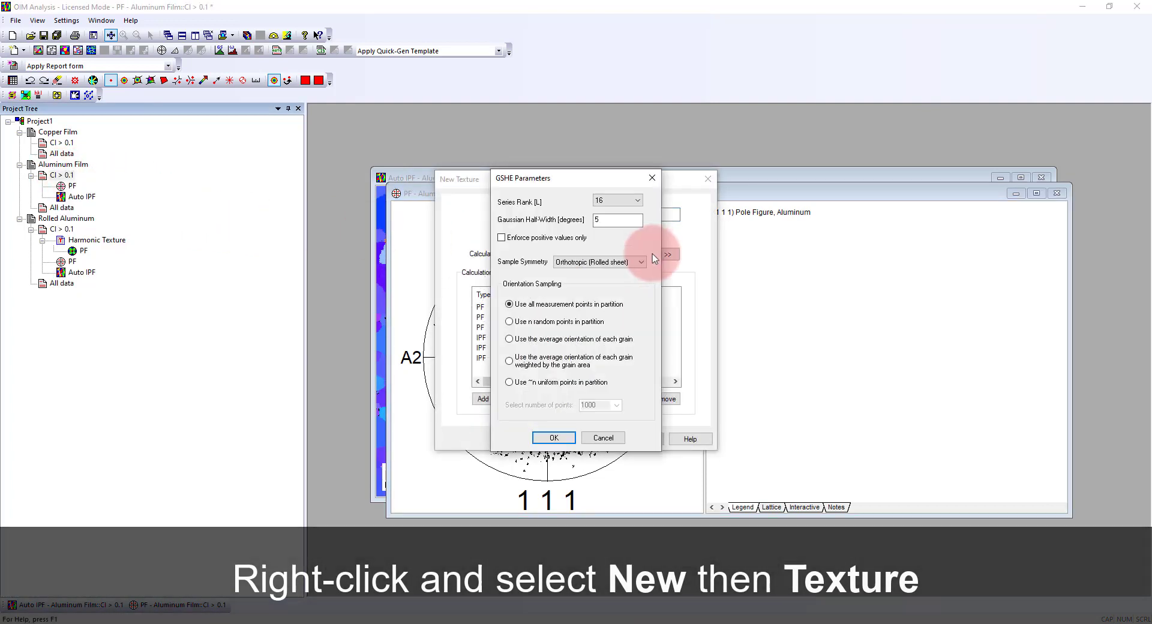
pyautogui.click(637, 262)
pyautogui.click(585, 289)
pyautogui.click(598, 262)
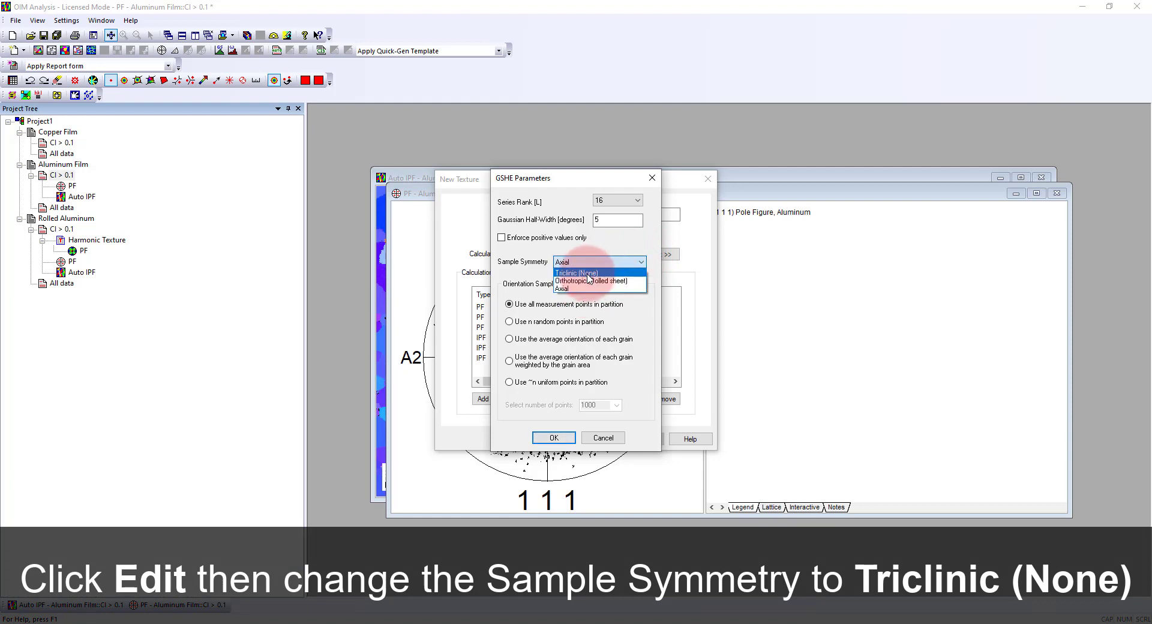
pyautogui.click(594, 273)
pyautogui.click(554, 437)
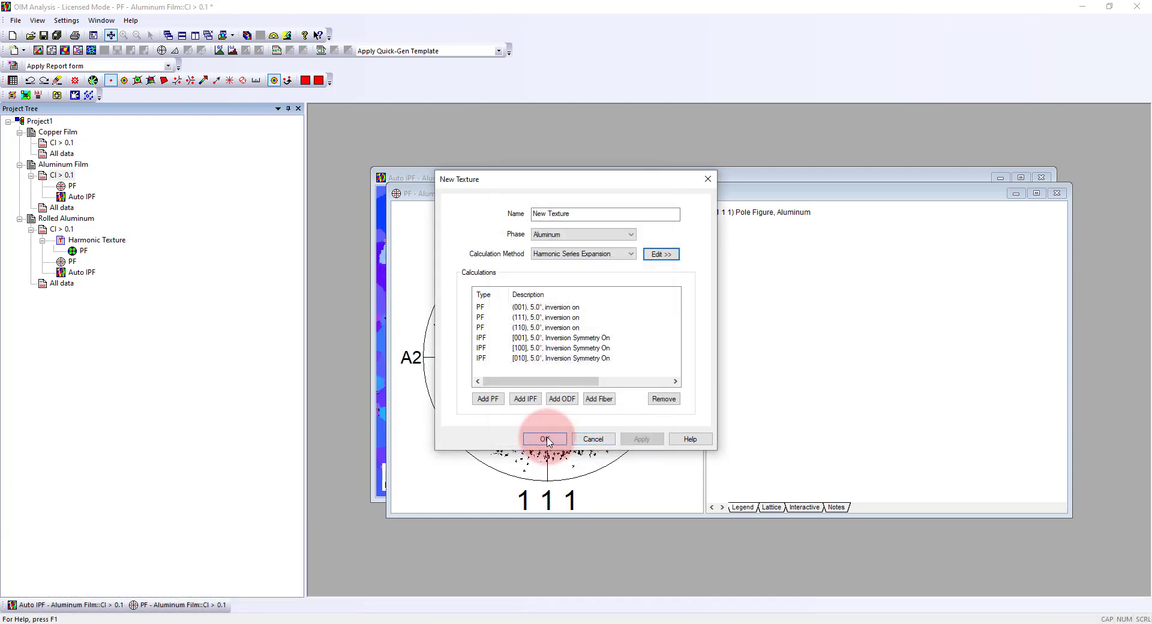
pyautogui.click(546, 439)
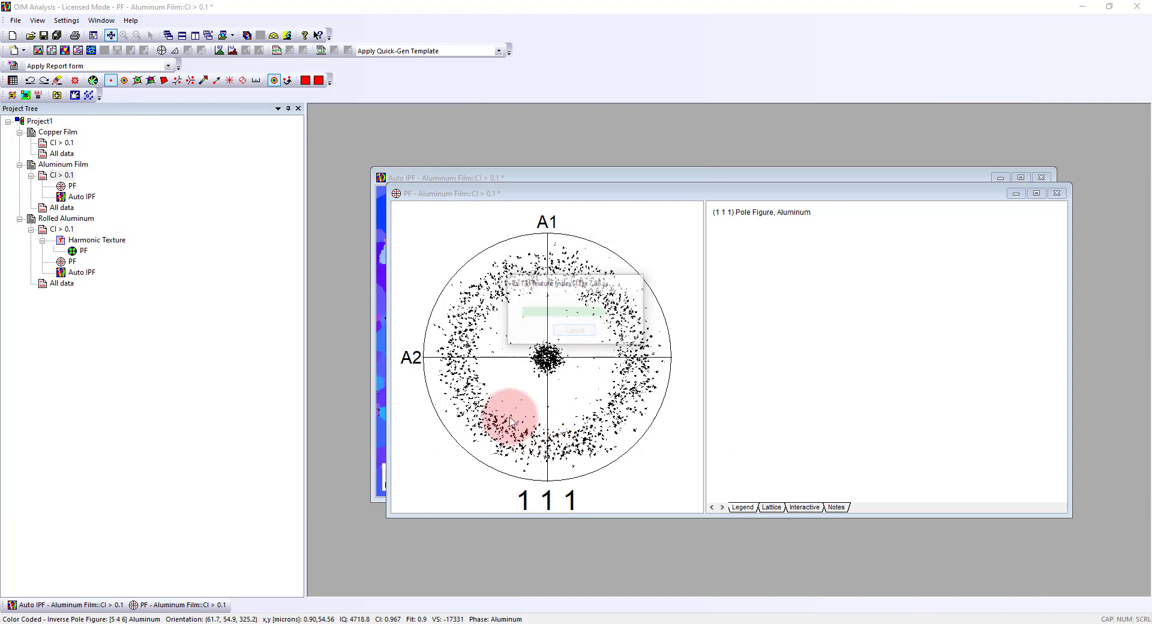
# Step: Create a texture plot from the Harmonic Texture showing 001, 111 and 110 pole figures
pyautogui.rightClick(83, 186)
pyautogui.moveTo(130, 193)
pyautogui.click(223, 191)
pyautogui.click(553, 476)
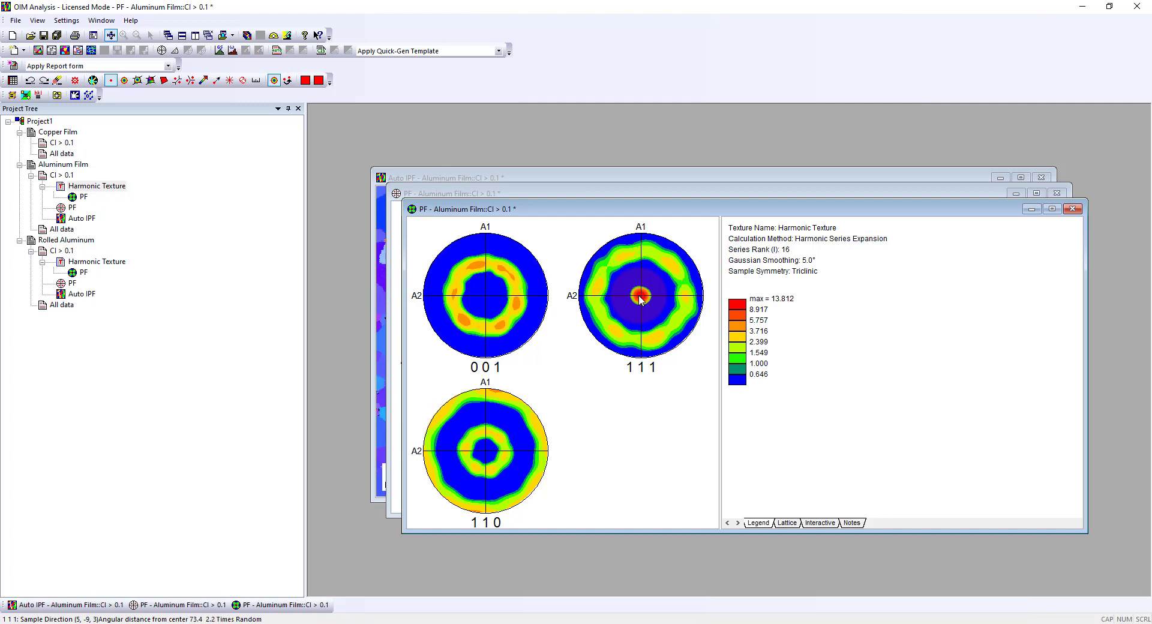
pyautogui.click(661, 344)
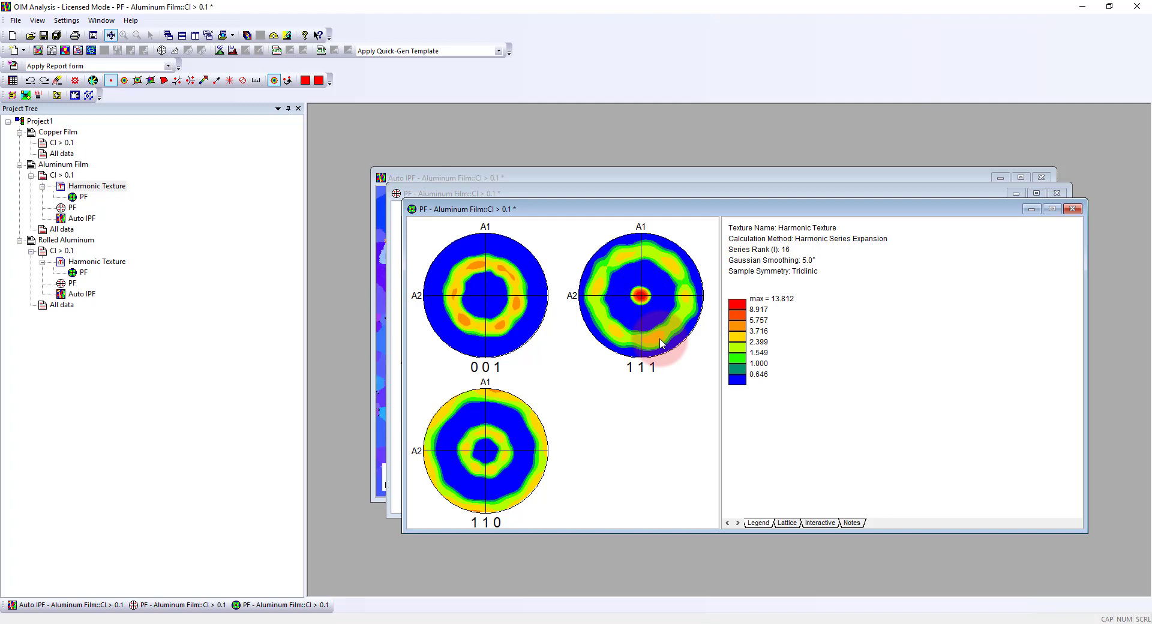
# Step: Close all windows and make a quick IPF map and pole figure for Copper Film CI > 0.1
pyautogui.click(207, 35)
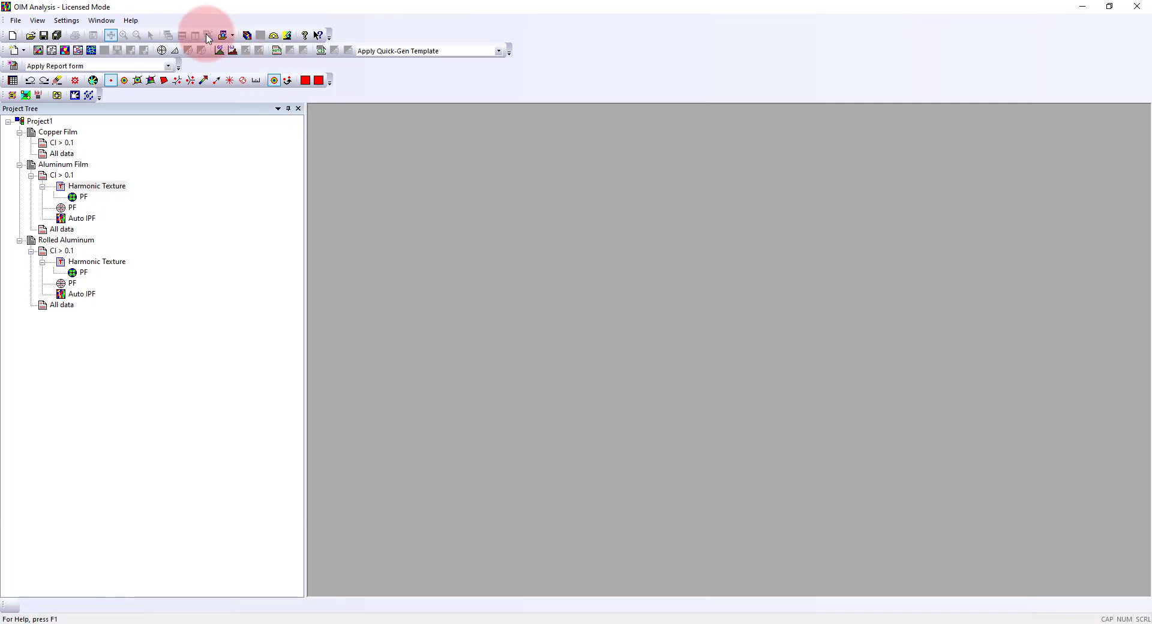
pyautogui.click(60, 145)
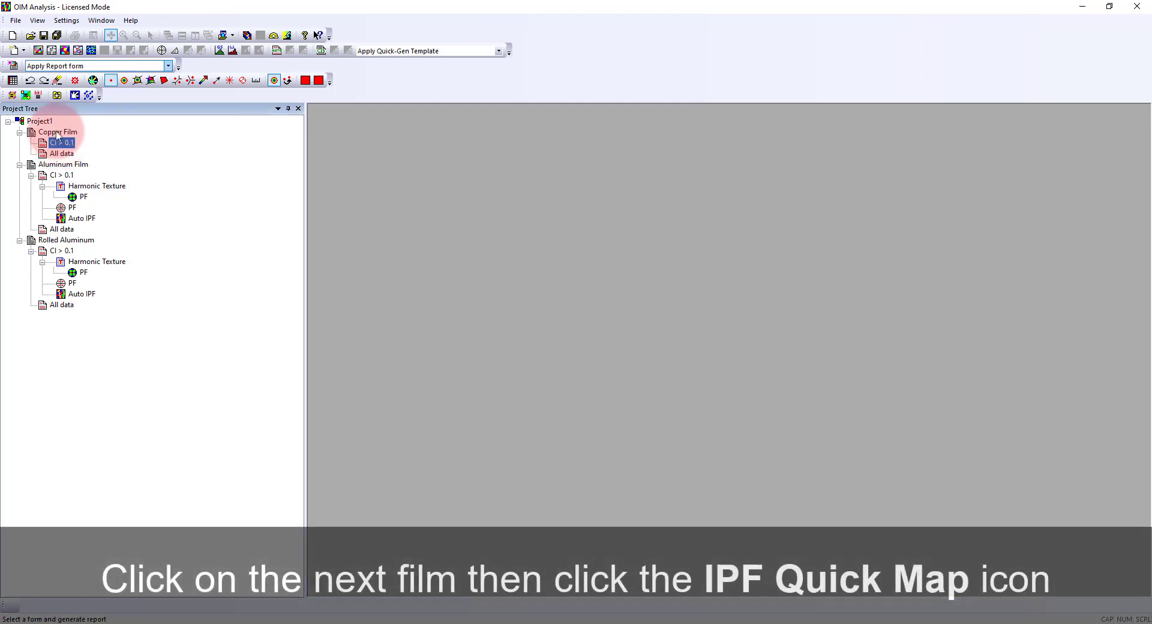
pyautogui.click(37, 50)
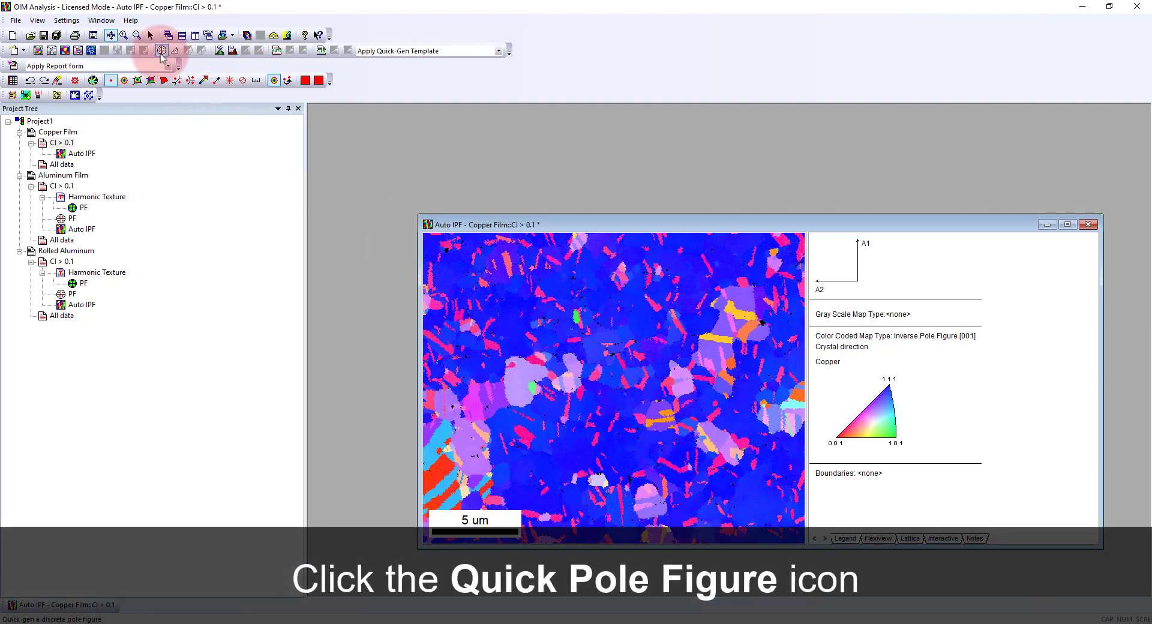
pyautogui.click(161, 50)
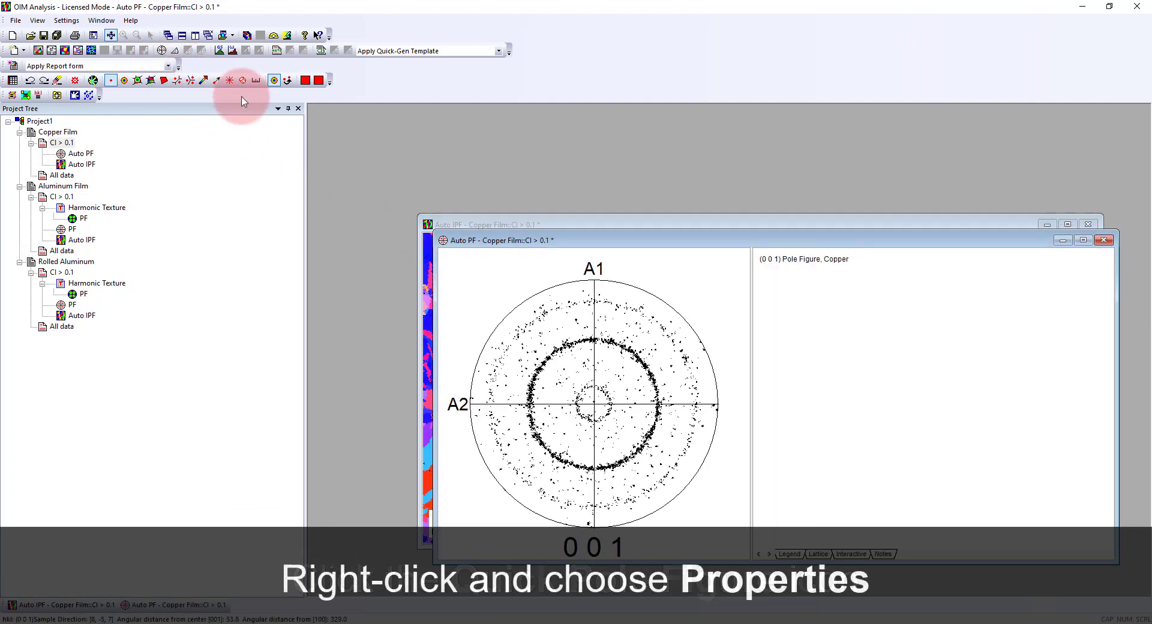
# Step: Add a 1 1 1 pole section to the copper pole figure
pyautogui.rightClick(617, 295)
pyautogui.click(656, 303)
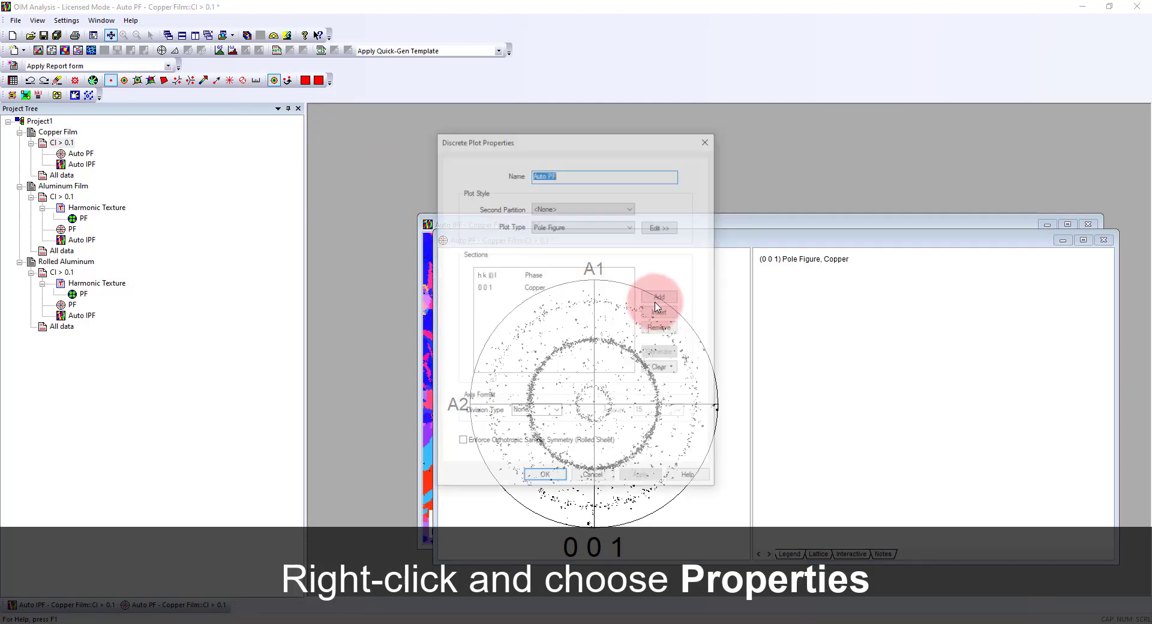
pyautogui.click(536, 289)
pyautogui.doubleClick(536, 289)
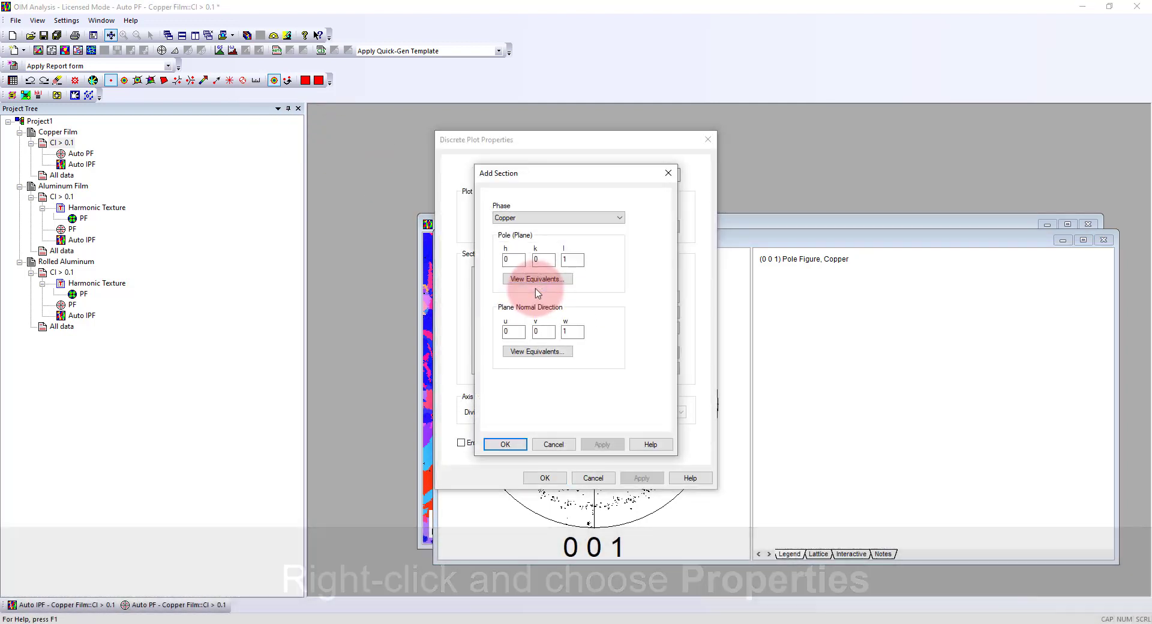
pyautogui.doubleClick(514, 259)
pyautogui.write('1')
pyautogui.press('Tab')
pyautogui.write('1')
pyautogui.click(505, 444)
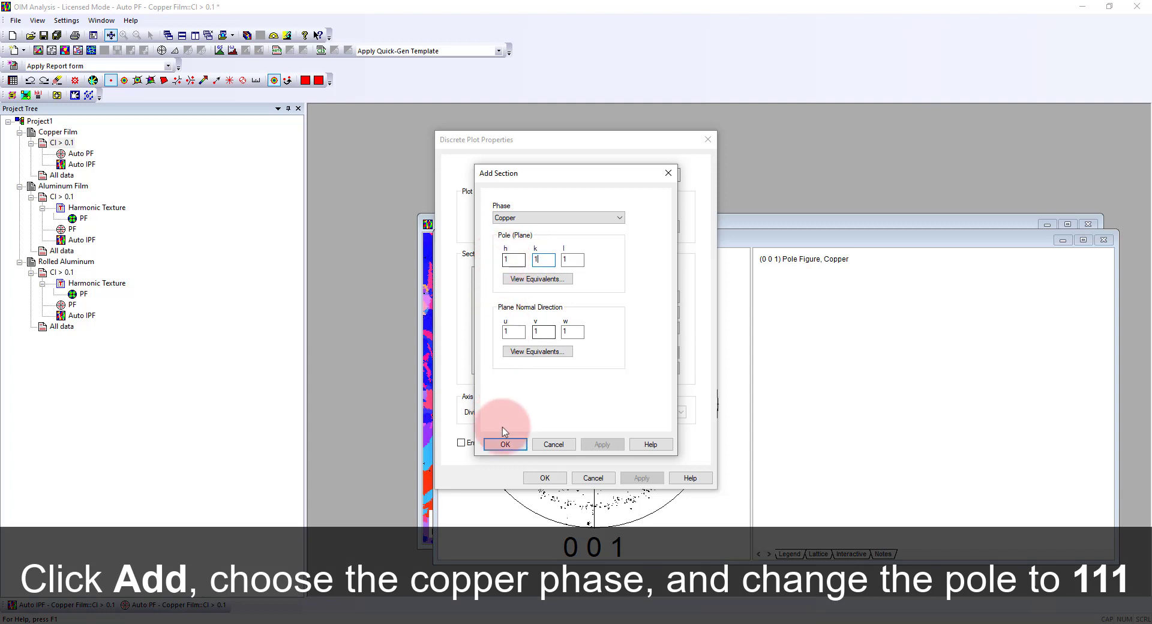
pyautogui.click(545, 477)
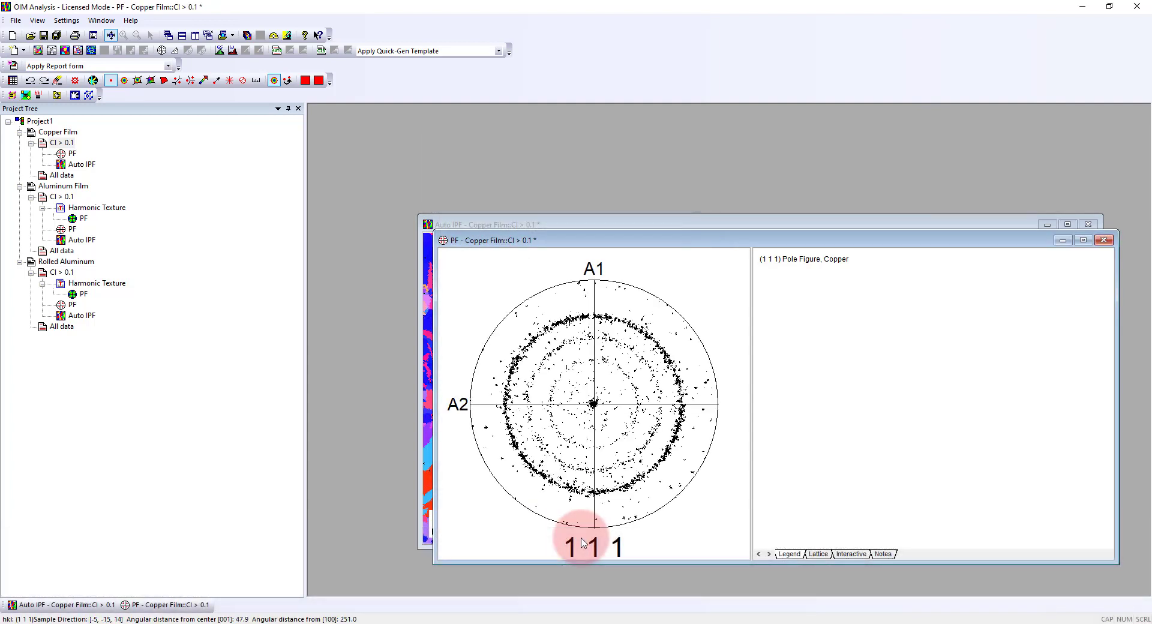
# Step: Redraw the 111 pole figure with a larger point symbol
pyautogui.rightClick(670, 279)
pyautogui.click(713, 281)
pyautogui.click(658, 228)
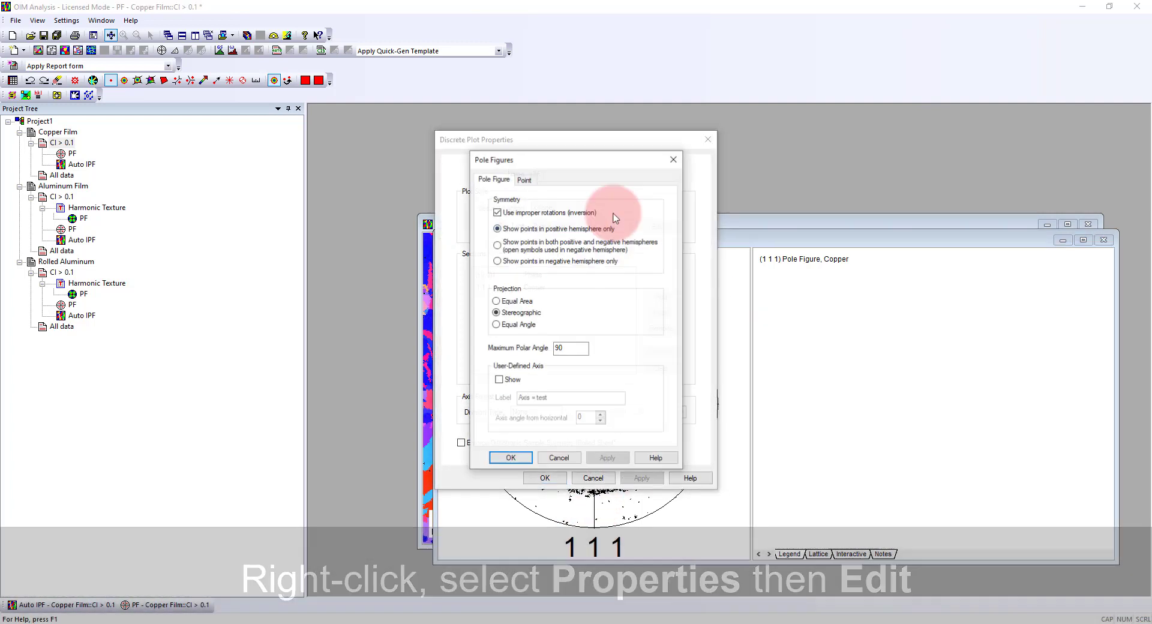
pyautogui.click(523, 179)
pyautogui.click(559, 252)
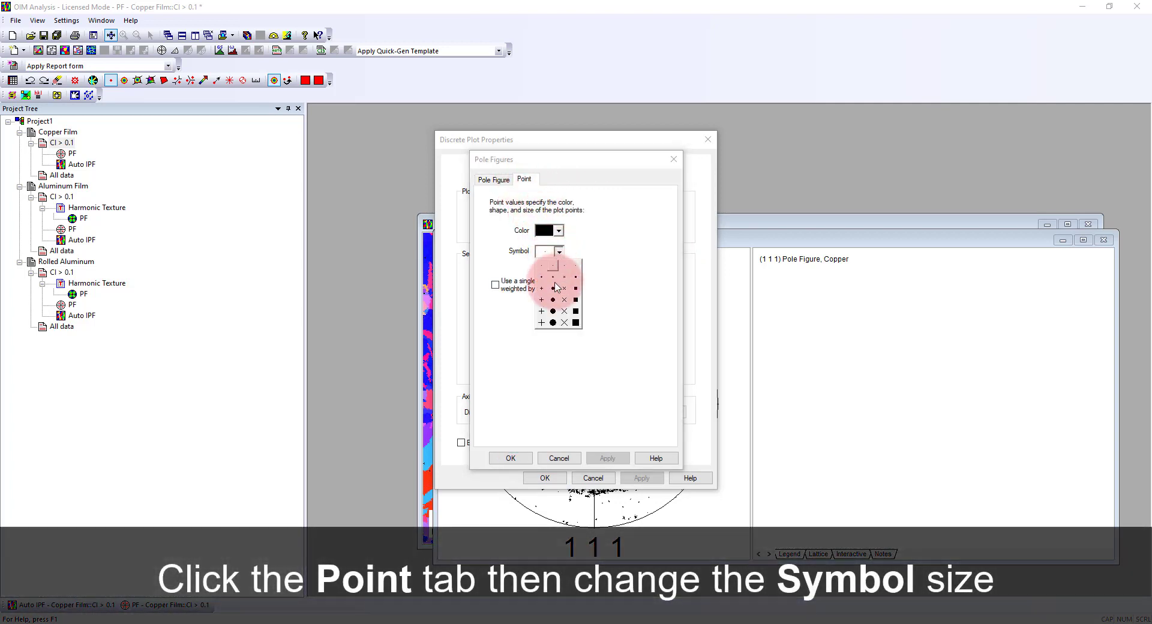
pyautogui.click(556, 286)
pyautogui.click(510, 458)
pyautogui.click(545, 478)
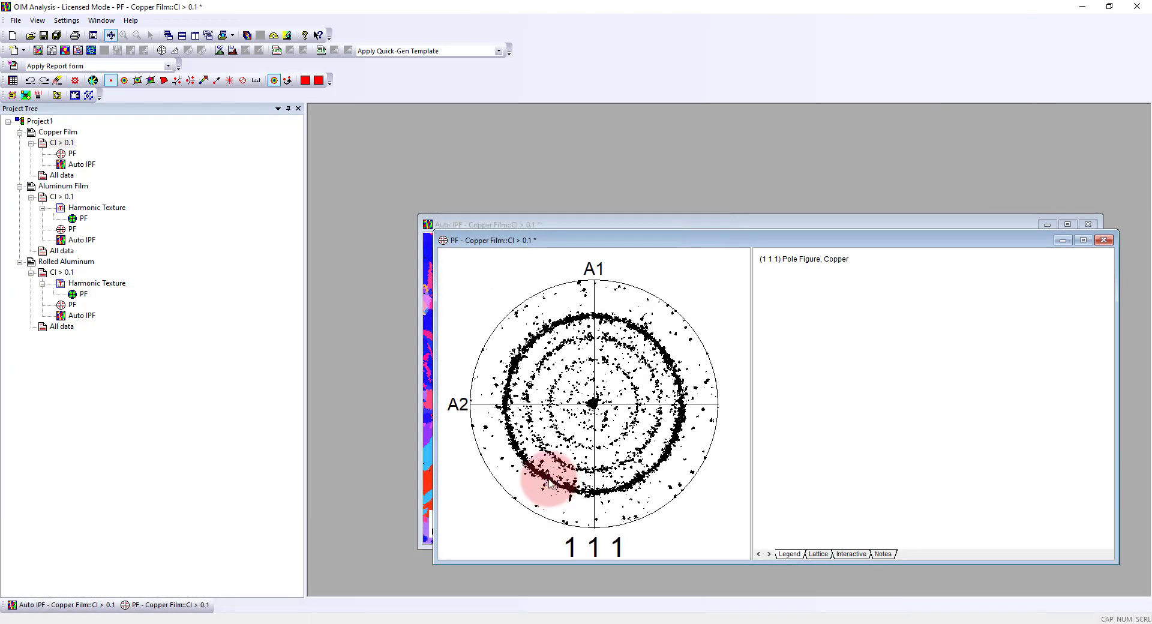
# Step: Tile the windows vertically and set Grain Angle highlighting with a blue colour gradient
pyautogui.click(196, 36)
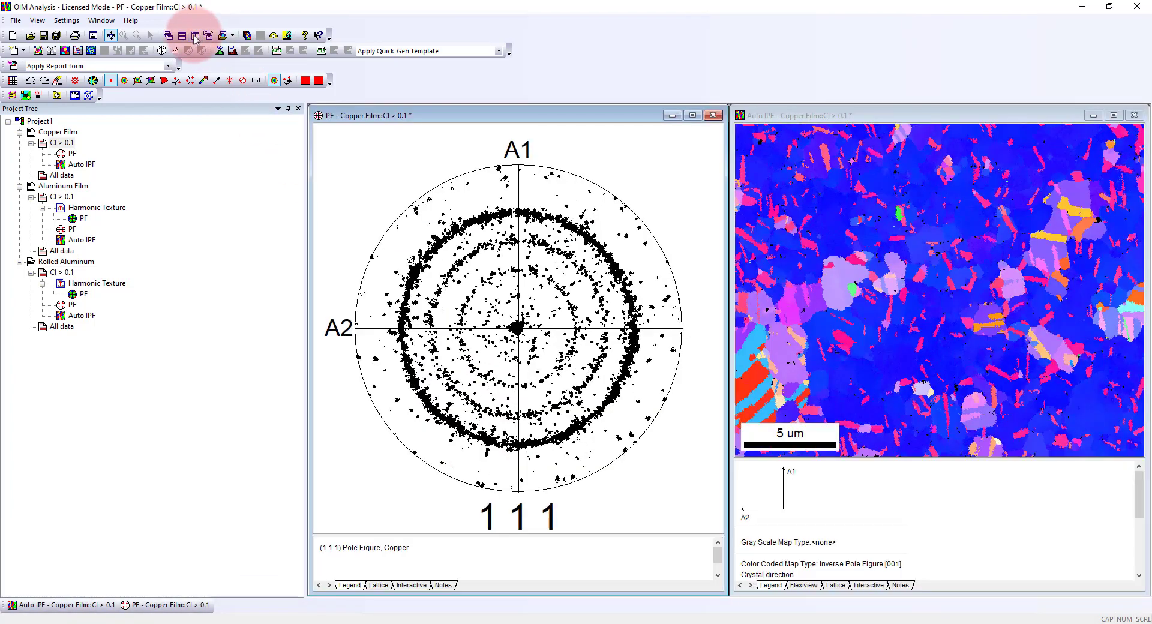
pyautogui.click(137, 83)
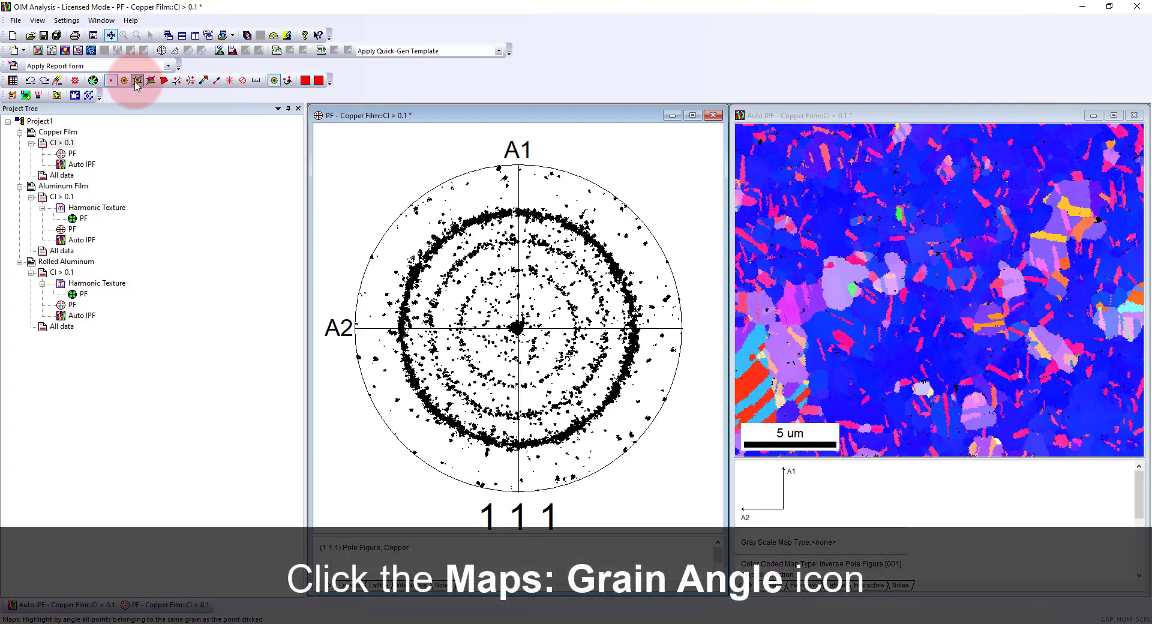
pyautogui.click(318, 81)
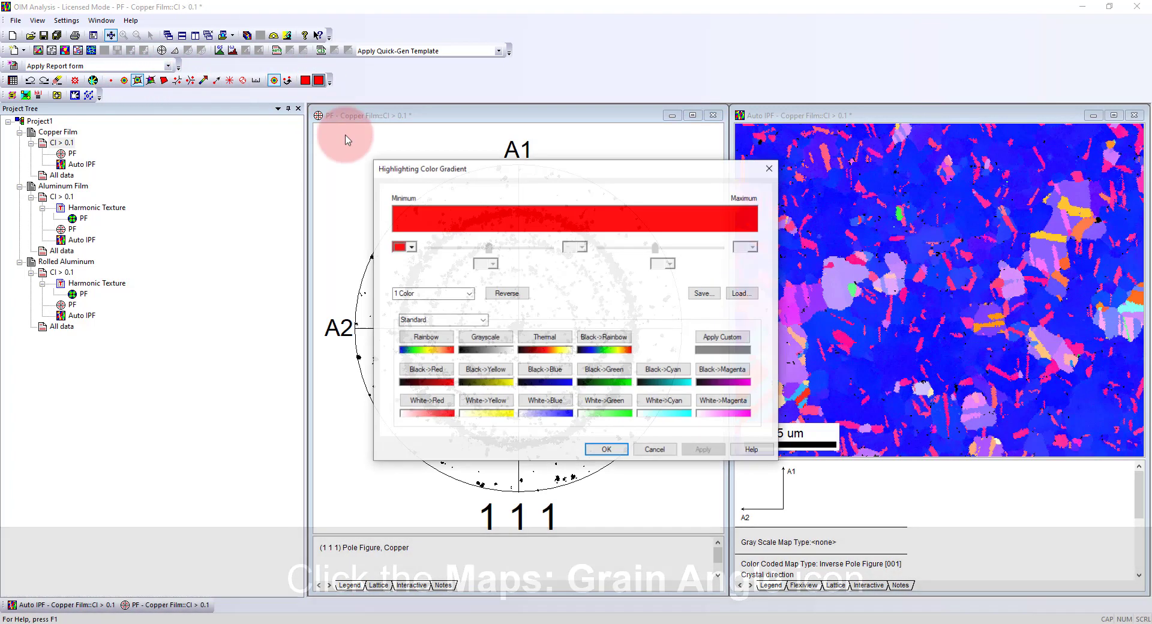
pyautogui.click(399, 246)
pyautogui.click(451, 271)
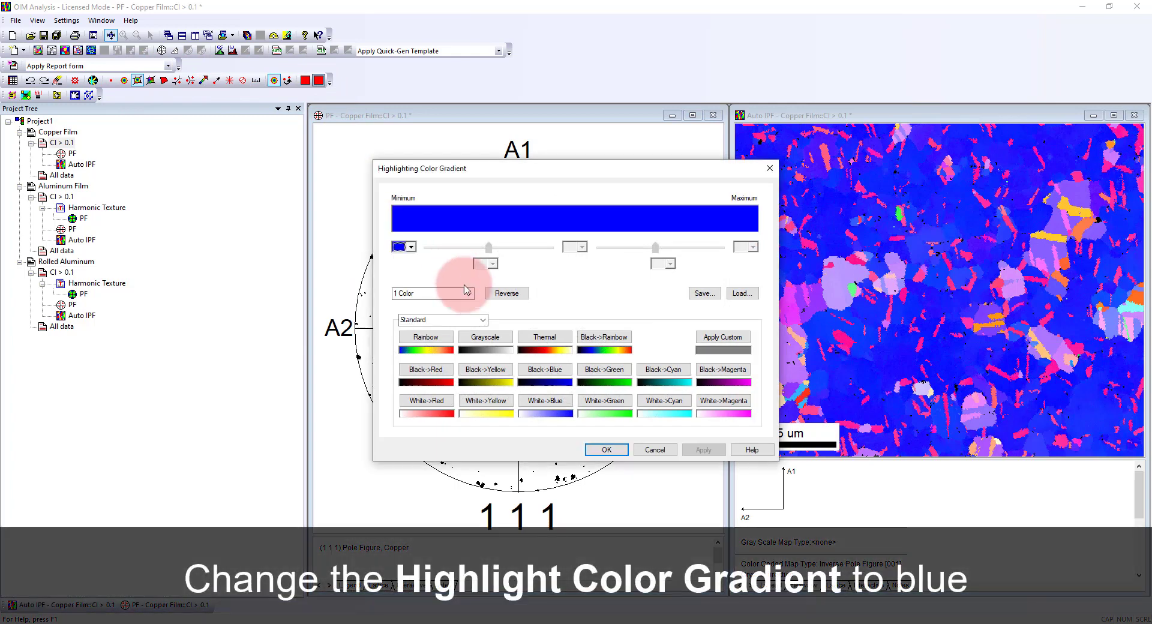
pyautogui.click(607, 449)
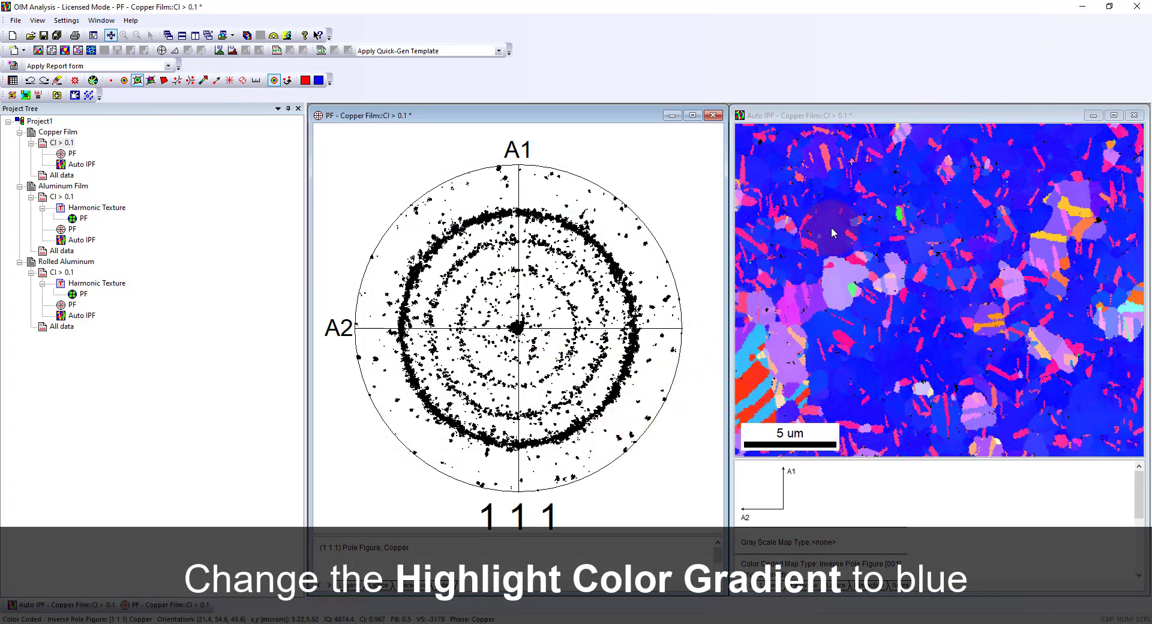
# Step: Highlight four copper grains, then a tolerance-based region, covering 0.206 of points
pyautogui.click(832, 232)
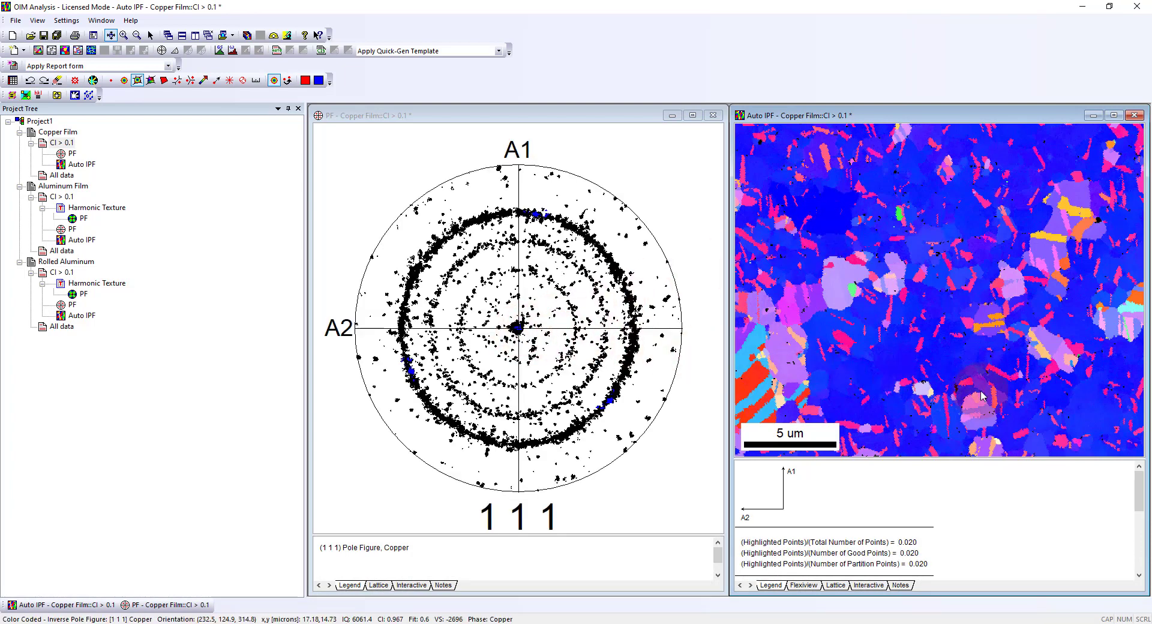
pyautogui.click(1067, 405)
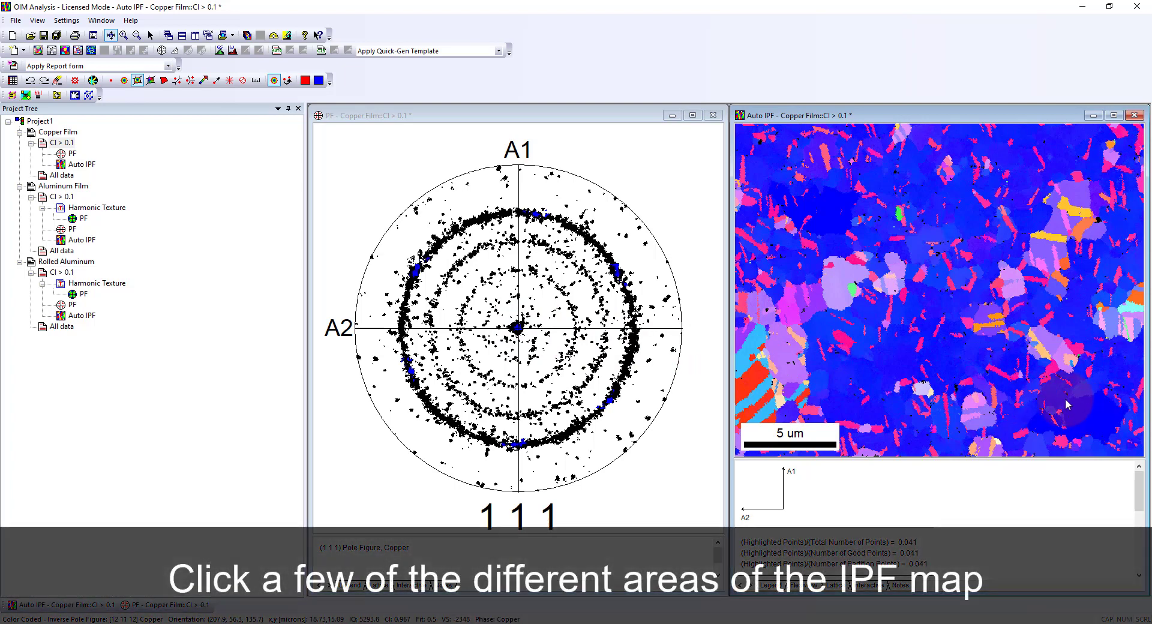
pyautogui.click(950, 371)
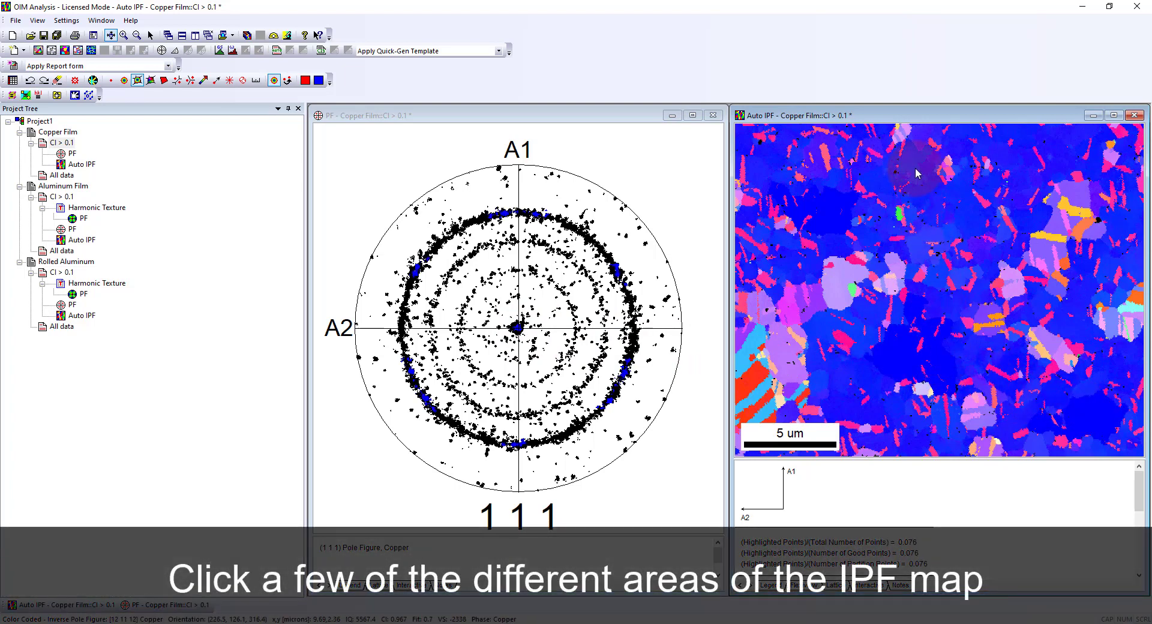
pyautogui.click(1008, 155)
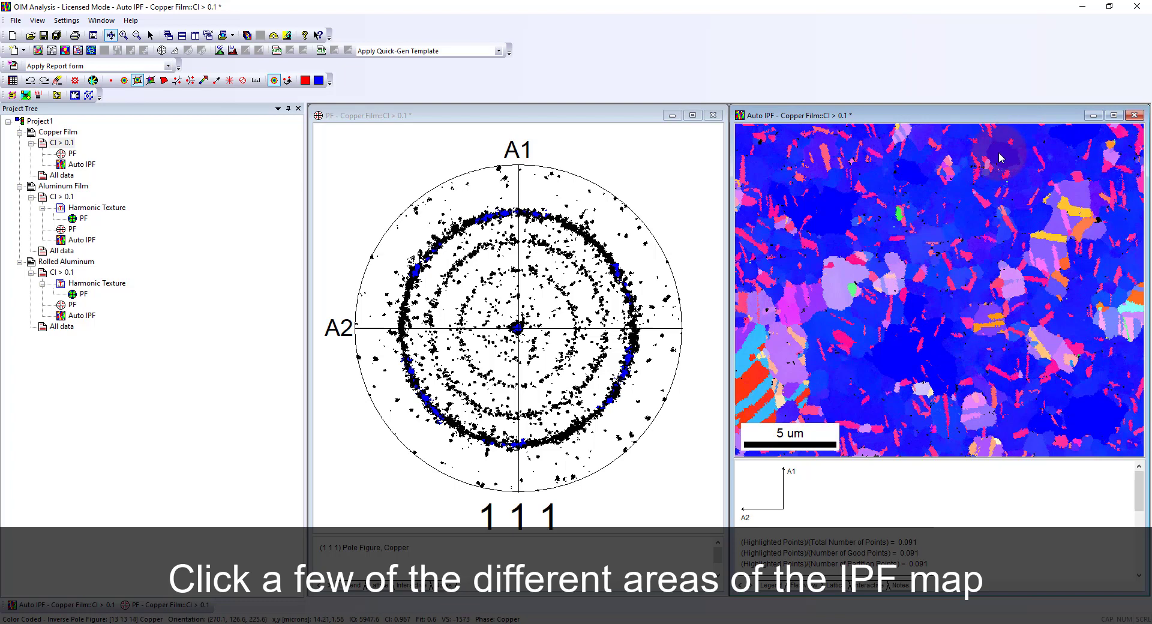
pyautogui.click(123, 82)
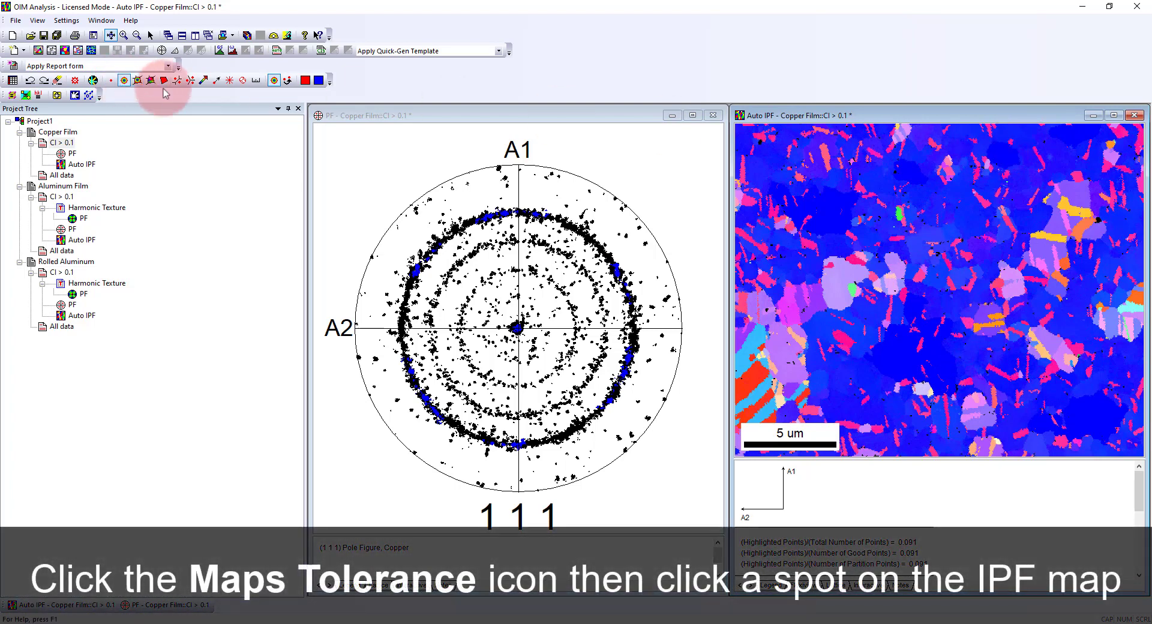
pyautogui.click(828, 206)
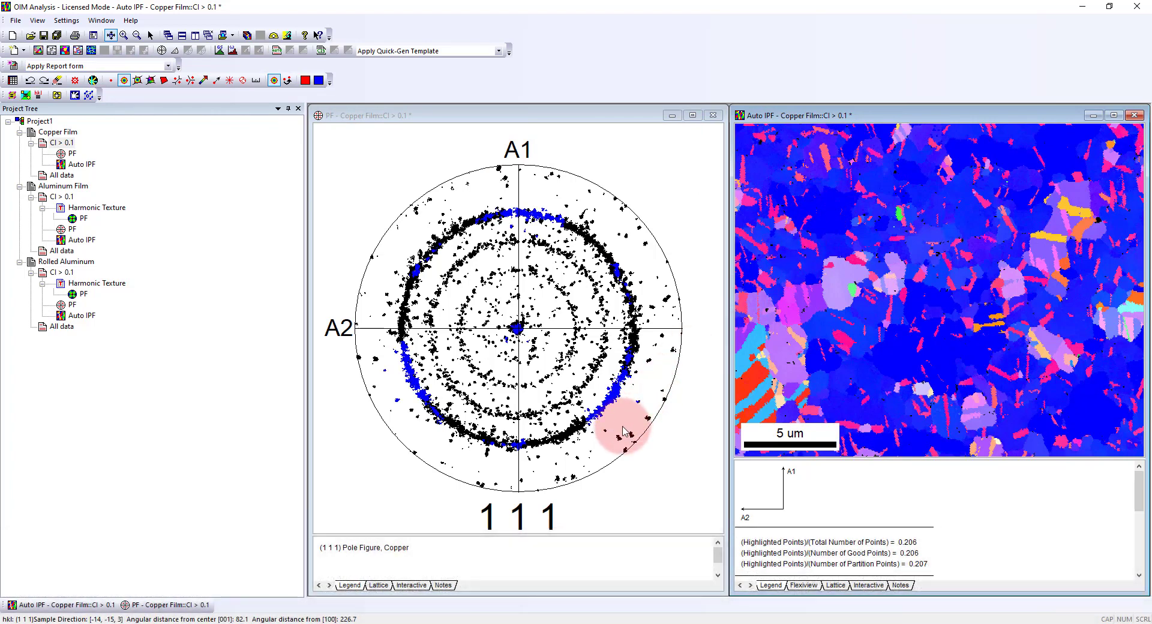
# Step: Switch the highlight colour to red and highlight a pinkish-red grain, raising coverage to 0.211
pyautogui.click(318, 80)
pyautogui.click(410, 247)
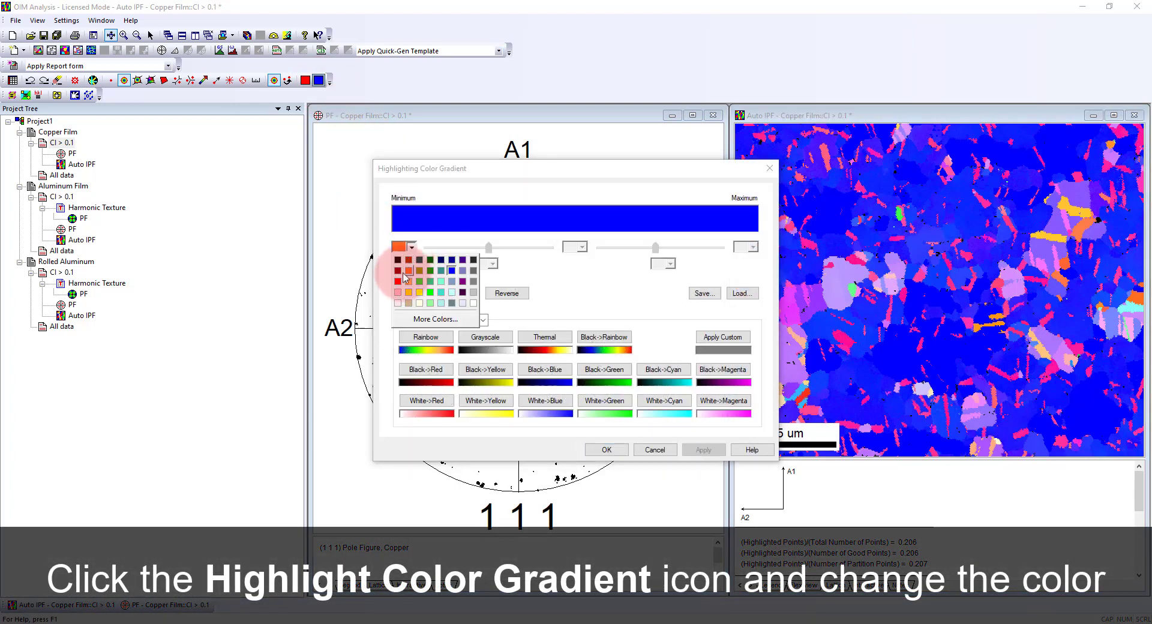
pyautogui.click(397, 281)
pyautogui.click(605, 449)
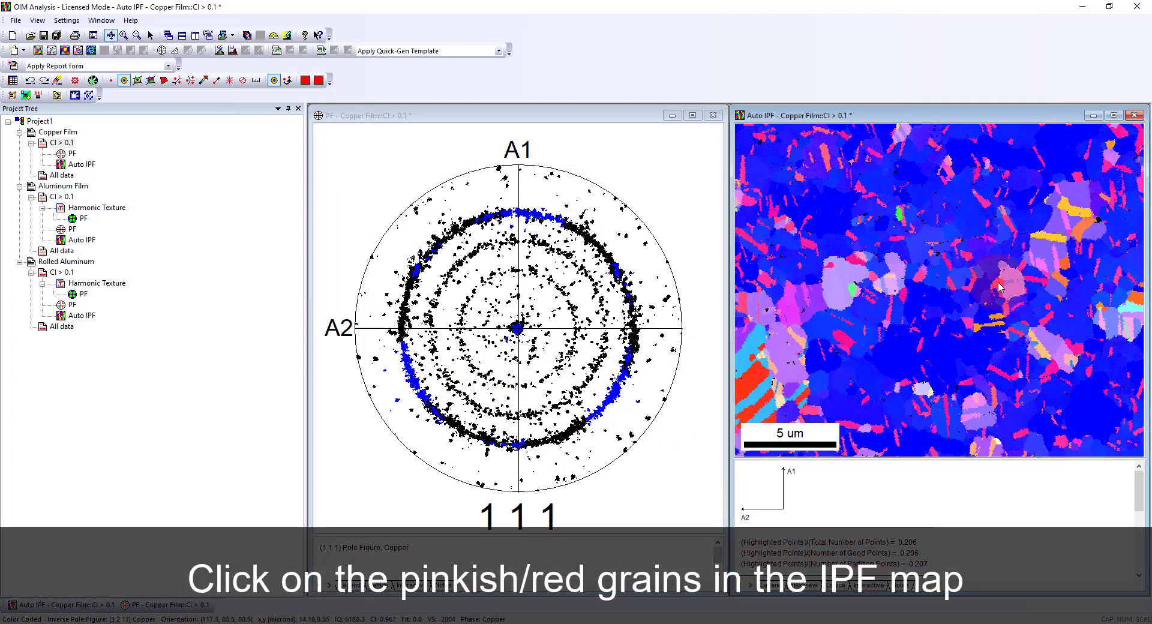
pyautogui.click(921, 281)
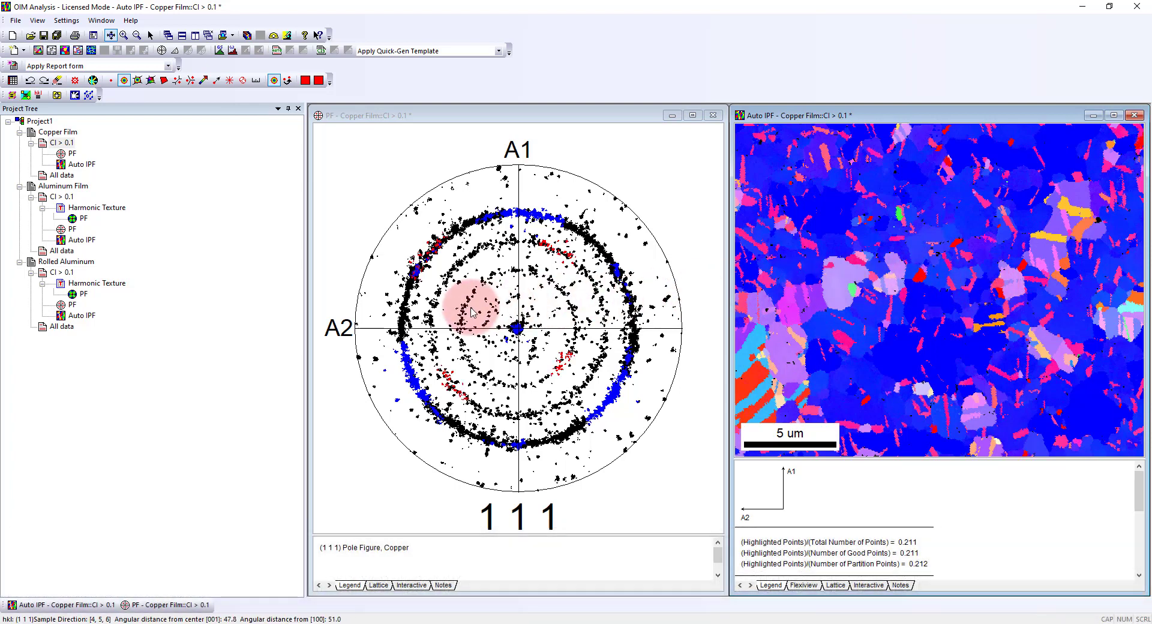
# Step: Clear the blue and red highlights, then Apply Colors As Highlight from the IPF map (0.995 coverage)
pyautogui.click(58, 82)
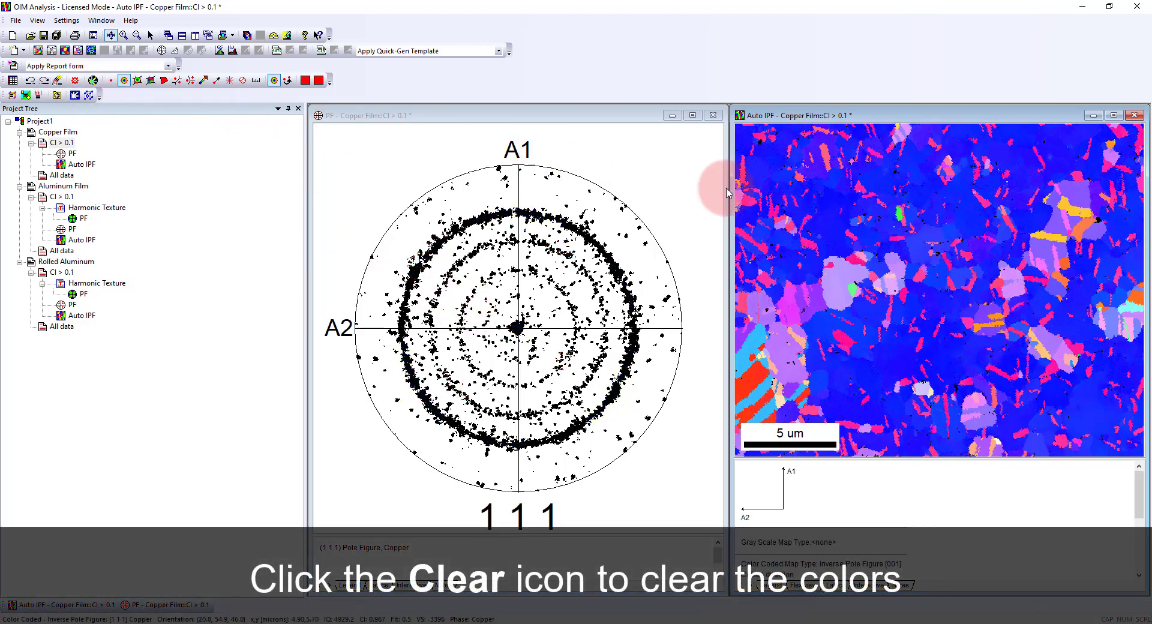
pyautogui.rightClick(824, 206)
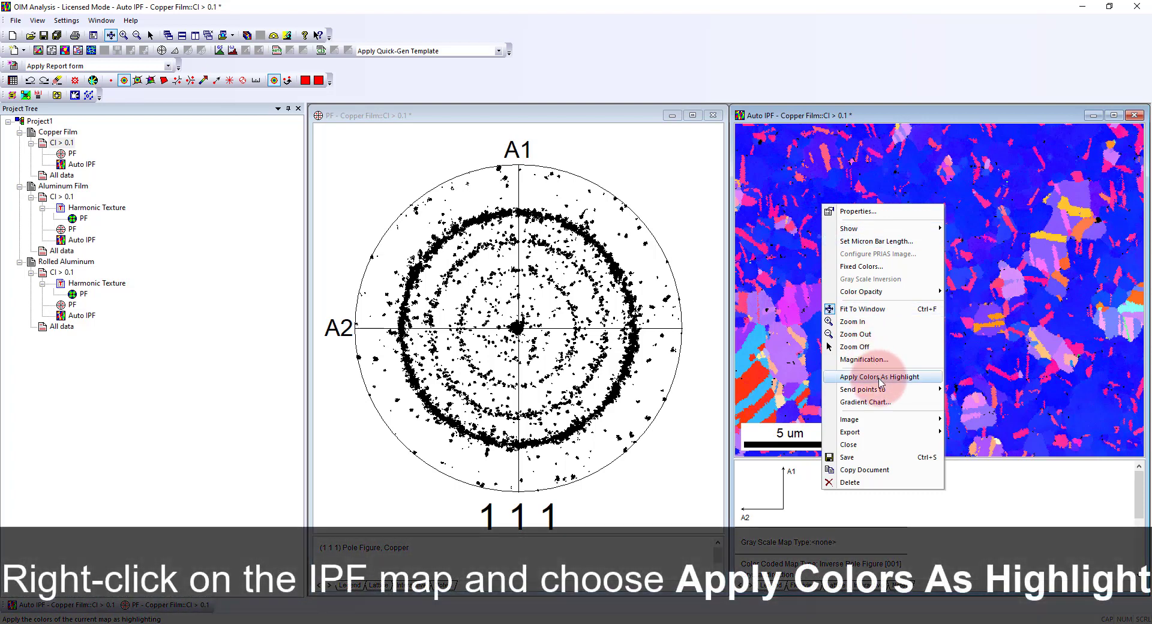
pyautogui.click(879, 377)
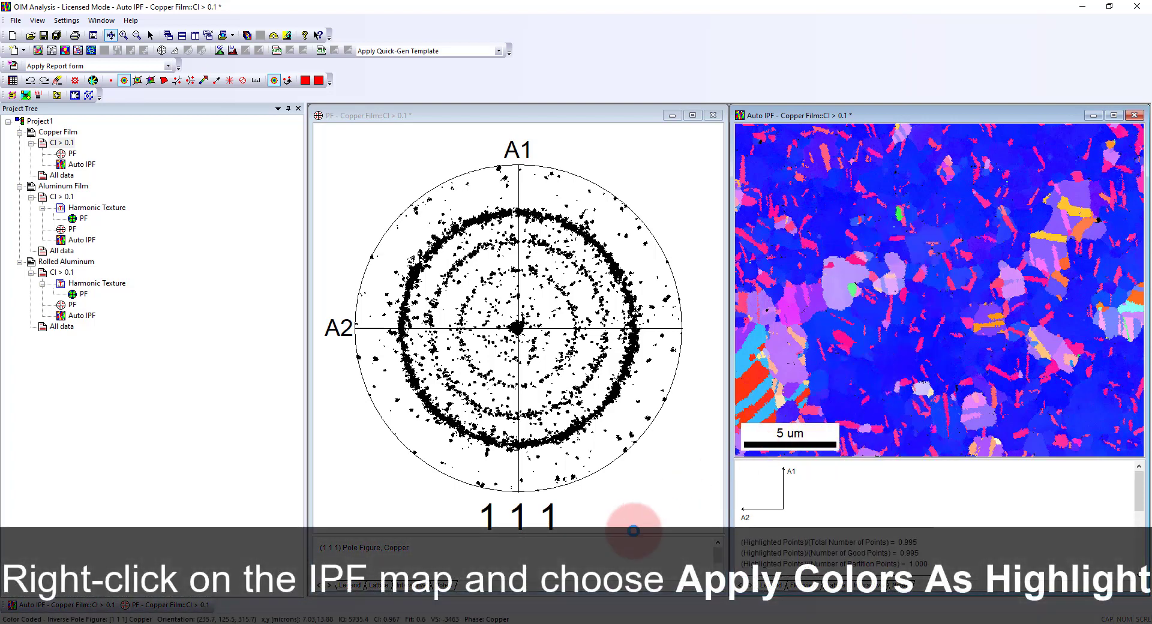